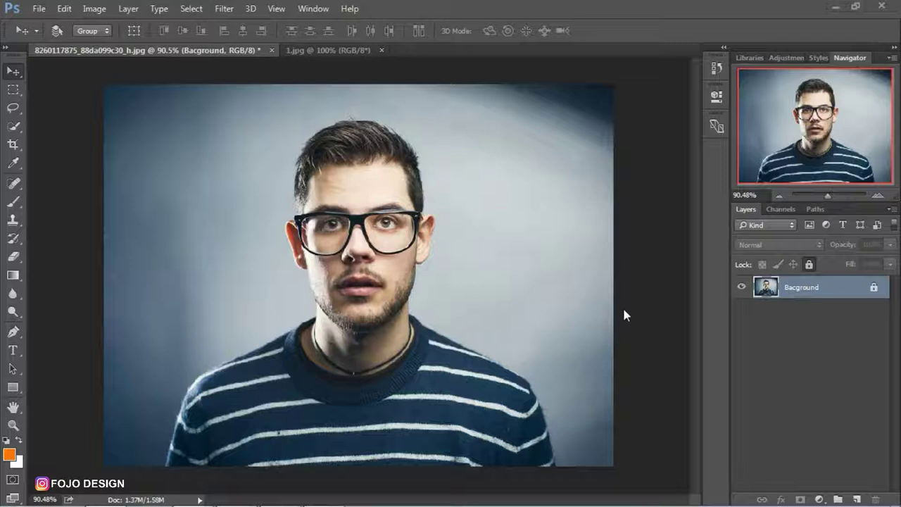
- Unlock the Background portrait layer and add a Gradient Fill layer
{"action": "left_click", "coordinate": [873, 288]}
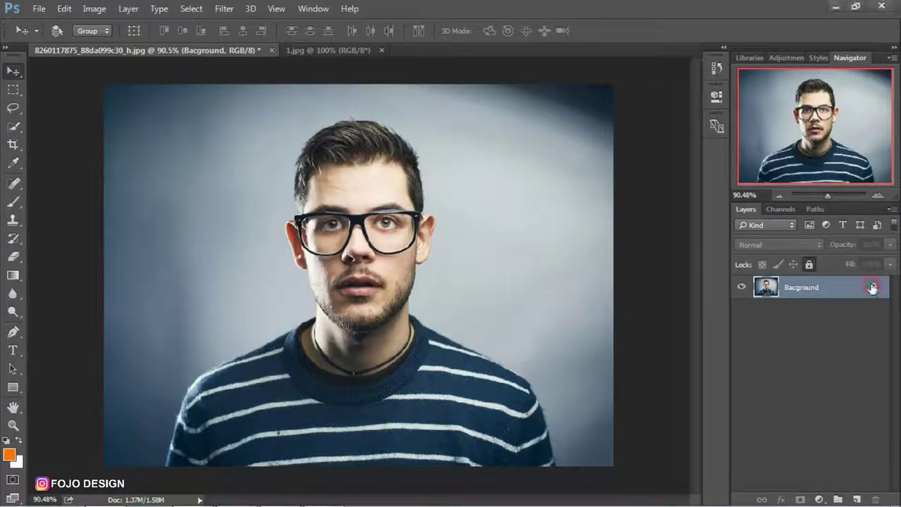
{"action": "left_click", "coordinate": [873, 288]}
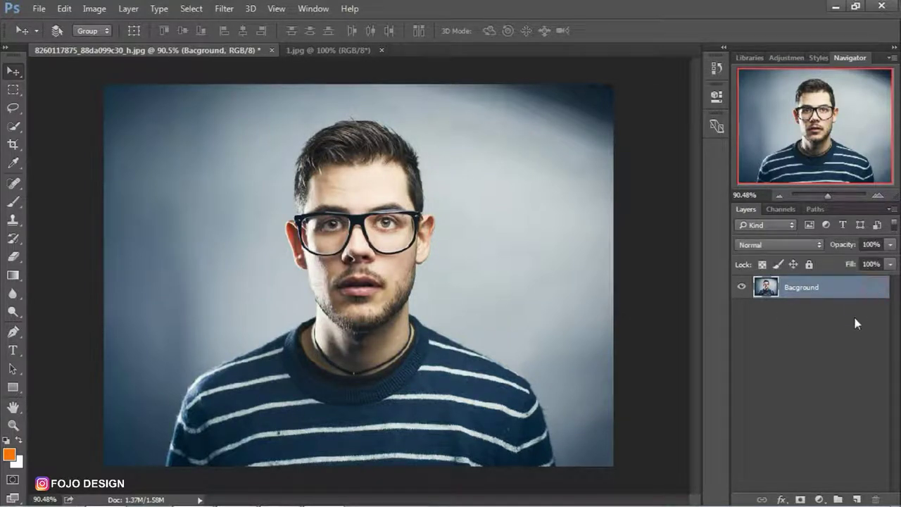
{"action": "left_click", "coordinate": [819, 499]}
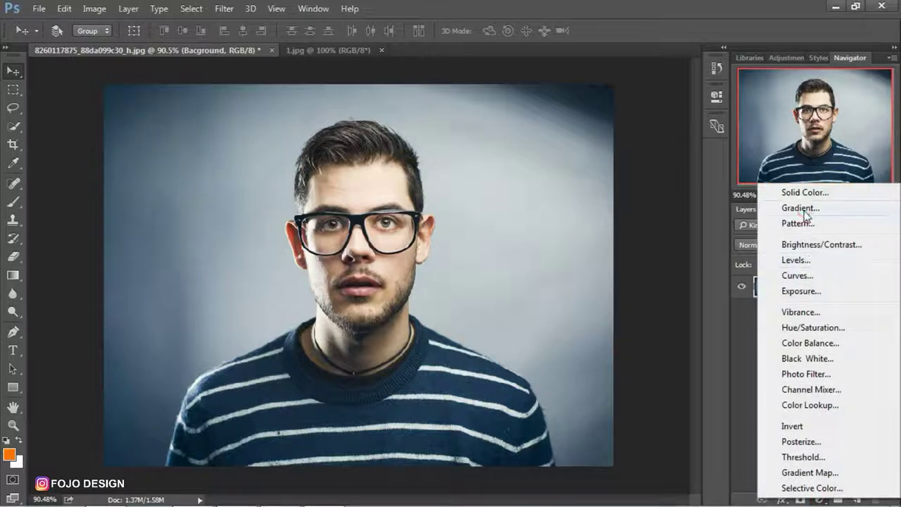
{"action": "left_click", "coordinate": [804, 210]}
- Set the gradient to black-to-white, Radial style, 800% scale, reversed
{"action": "left_click", "coordinate": [435, 140]}
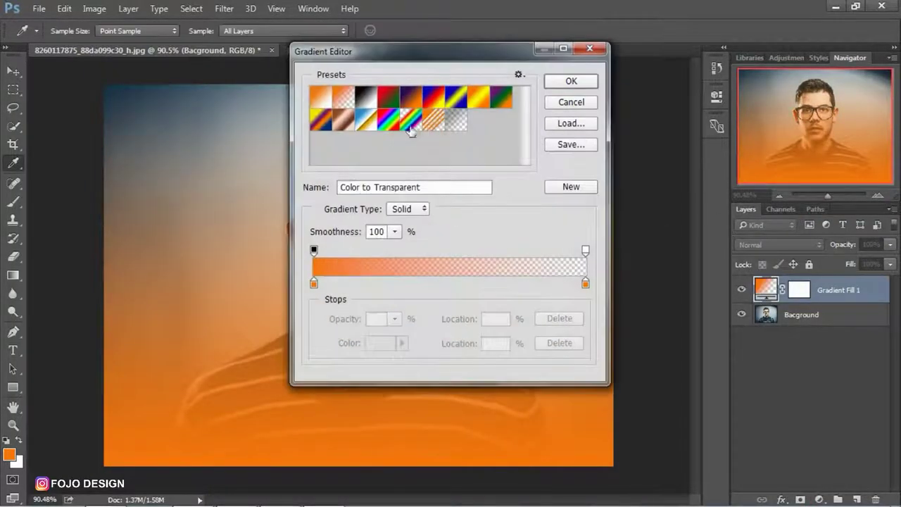
{"action": "left_click", "coordinate": [364, 100]}
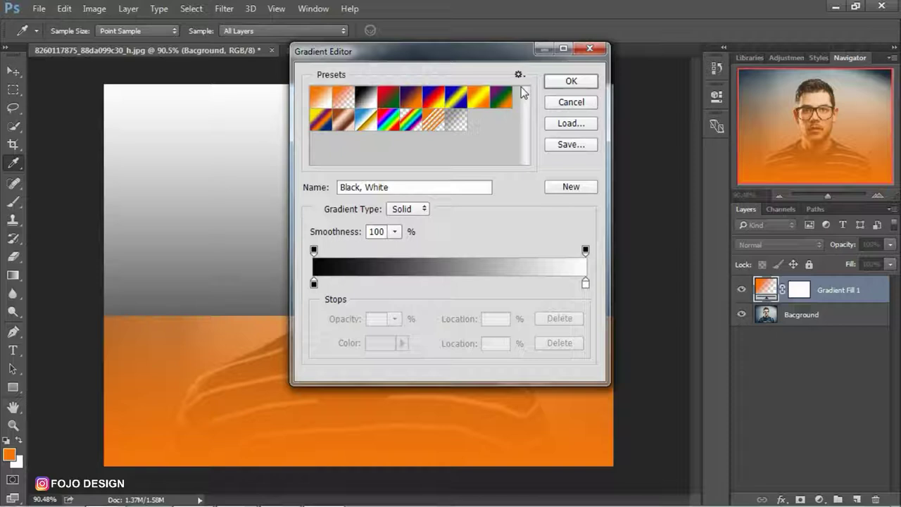
{"action": "left_click", "coordinate": [570, 80]}
{"action": "left_click", "coordinate": [441, 151]}
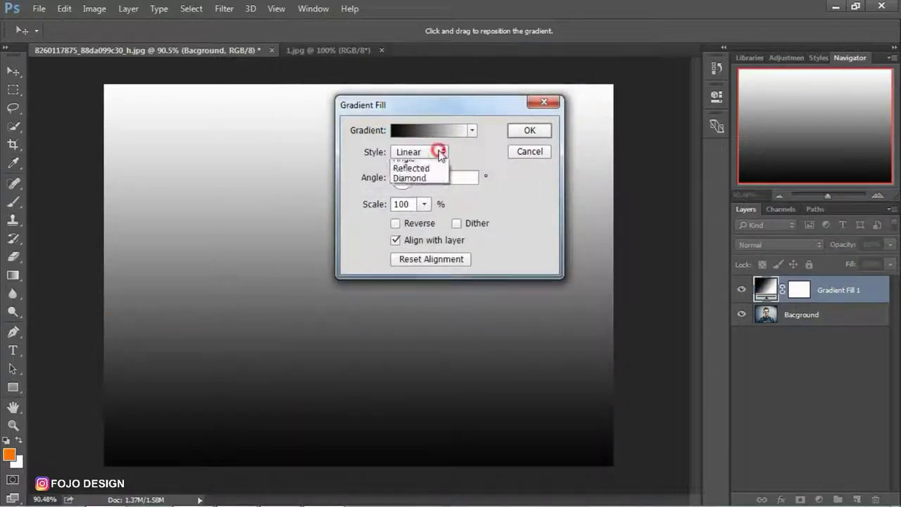
{"action": "left_click", "coordinate": [407, 175]}
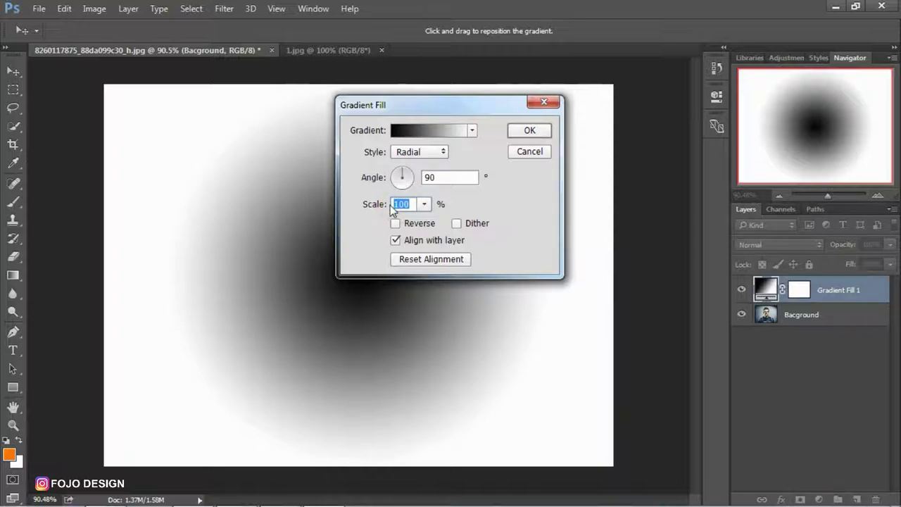
{"action": "type", "text": "8"}
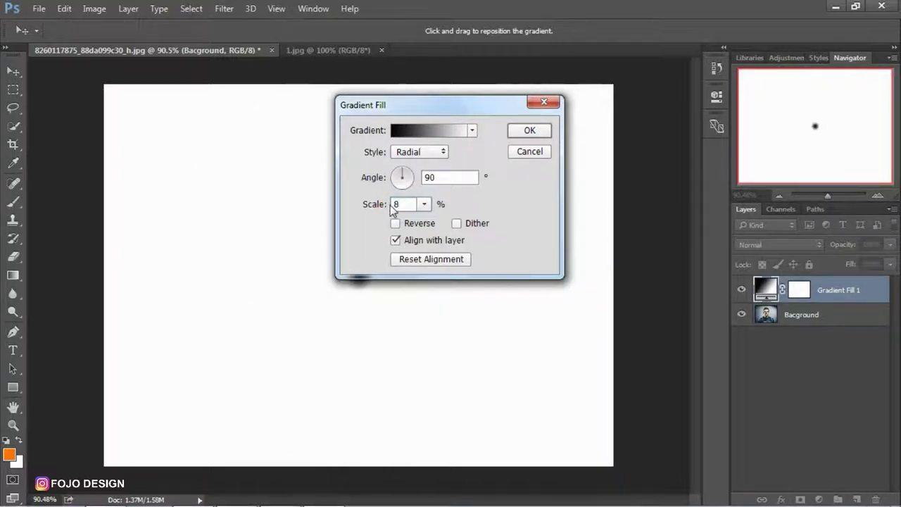
{"action": "type", "text": "00"}
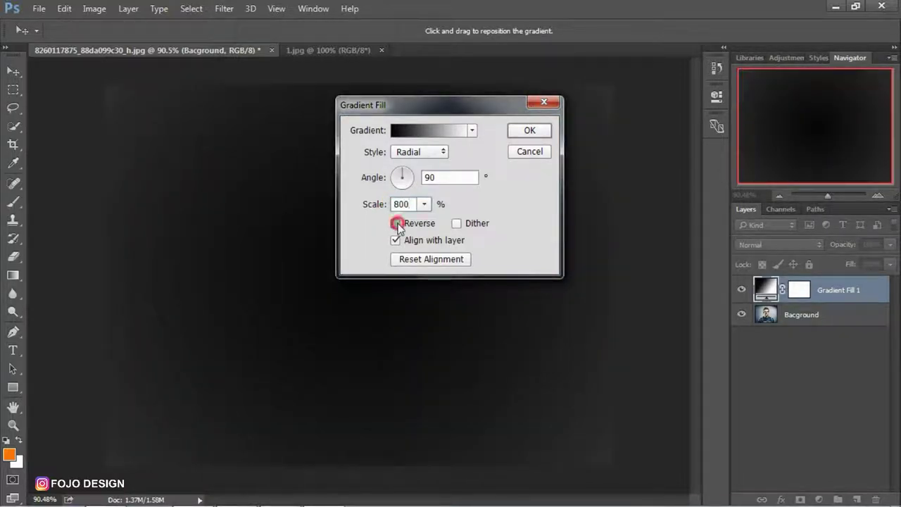
{"action": "left_click", "coordinate": [396, 223]}
{"action": "left_click", "coordinate": [529, 132]}
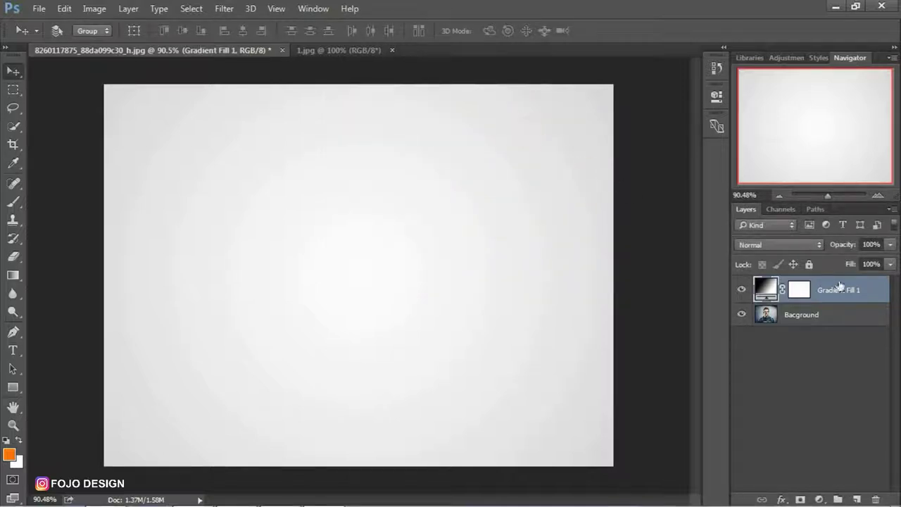
- Move the gradient below the portrait and hide the portrait with an inverted black mask
{"action": "left_click_drag", "start_coordinate": [873, 294], "coordinate": [867, 319]}
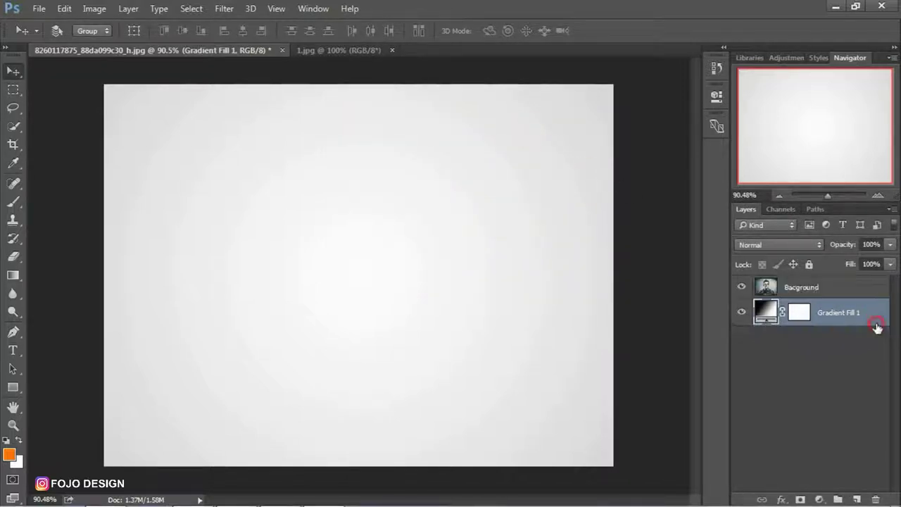
{"action": "left_click", "coordinate": [841, 290]}
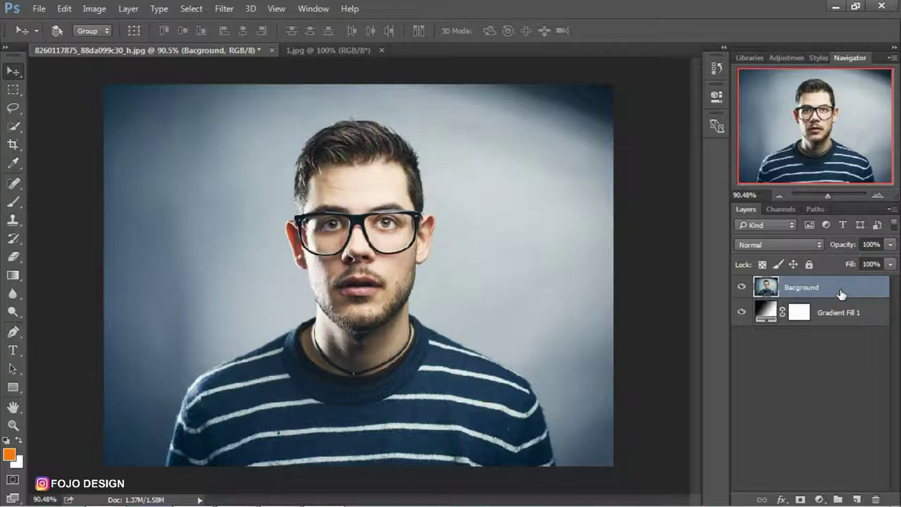
{"action": "left_click", "coordinate": [799, 498]}
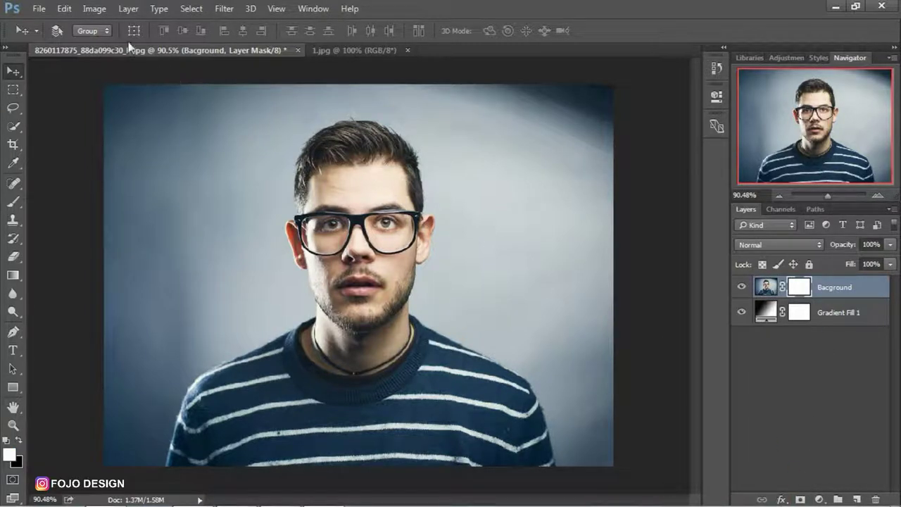
{"action": "left_click", "coordinate": [91, 9]}
{"action": "mouse_move", "coordinate": [115, 44]}
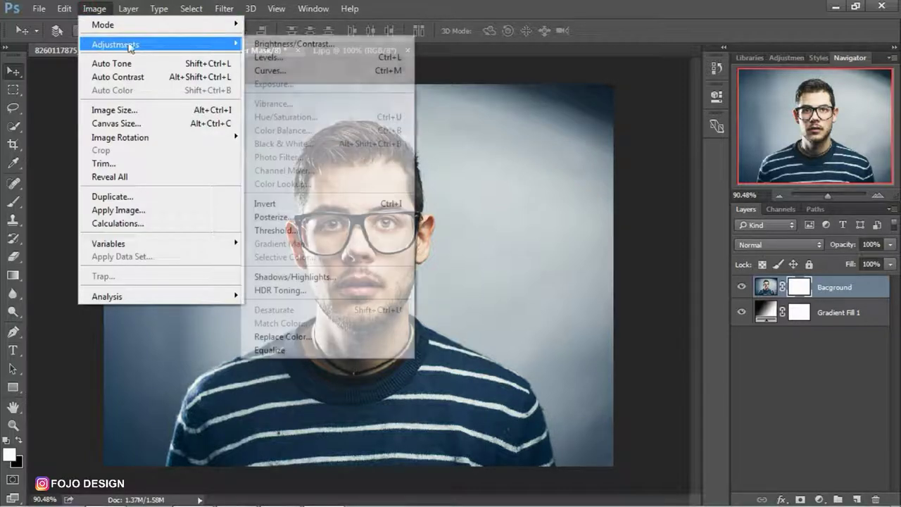
{"action": "left_click", "coordinate": [290, 203]}
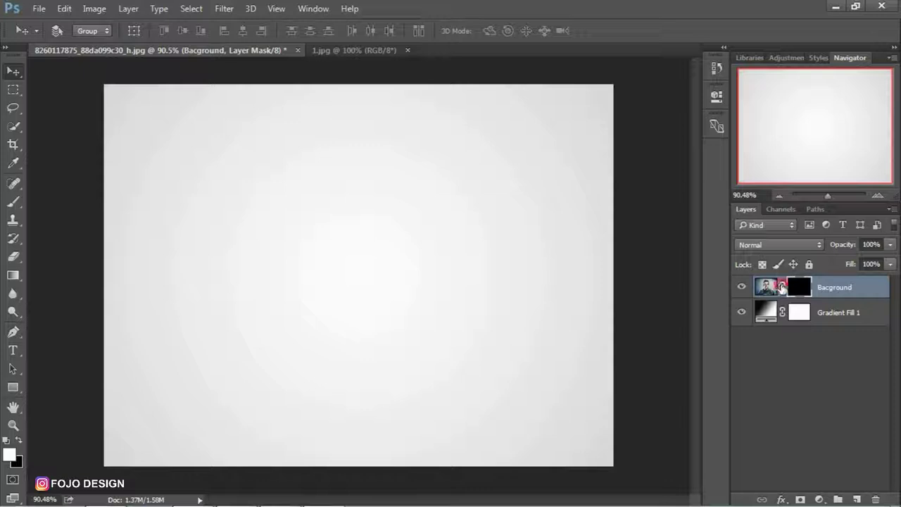
- Duplicate the masked portrait layer into copies and hide the upper copies
{"action": "left_click_drag", "start_coordinate": [865, 291], "coordinate": [855, 490]}
{"action": "left_click_drag", "start_coordinate": [871, 289], "coordinate": [858, 494]}
{"action": "left_click_drag", "start_coordinate": [861, 288], "coordinate": [857, 498]}
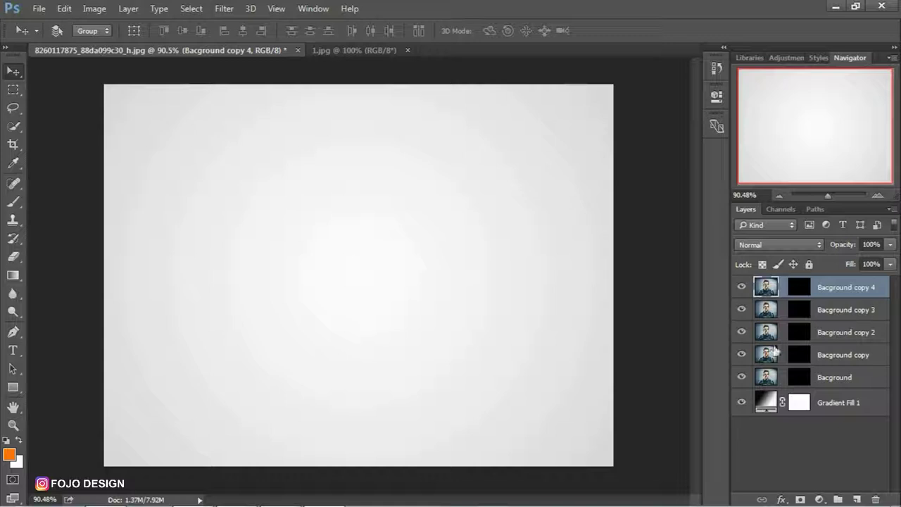
{"action": "left_click_drag", "start_coordinate": [742, 288], "coordinate": [742, 356]}
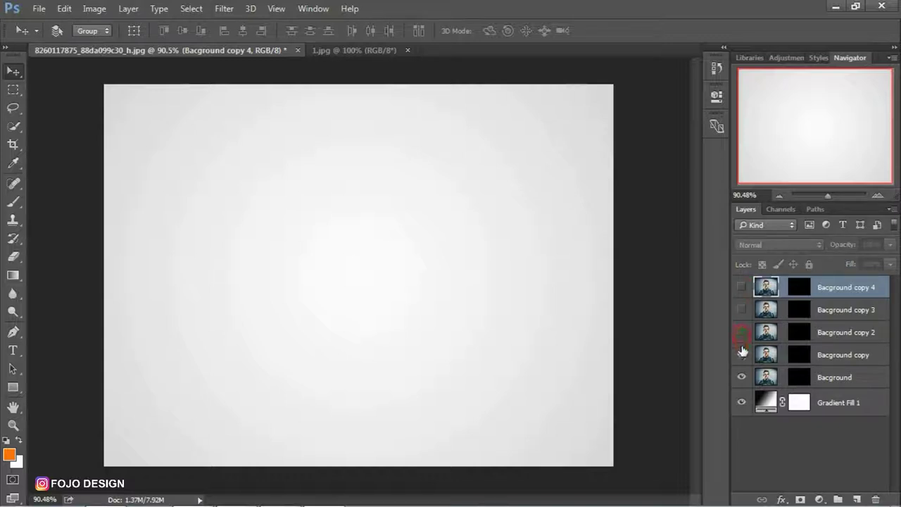
{"action": "left_click", "coordinate": [798, 378]}
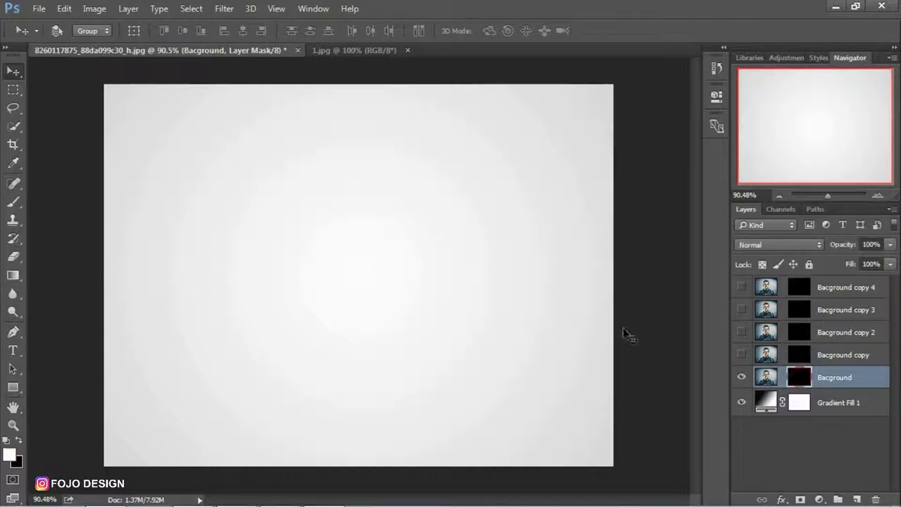
- Draw a tall rectangular selection near the canvas's left edge
{"action": "left_click", "coordinate": [13, 88]}
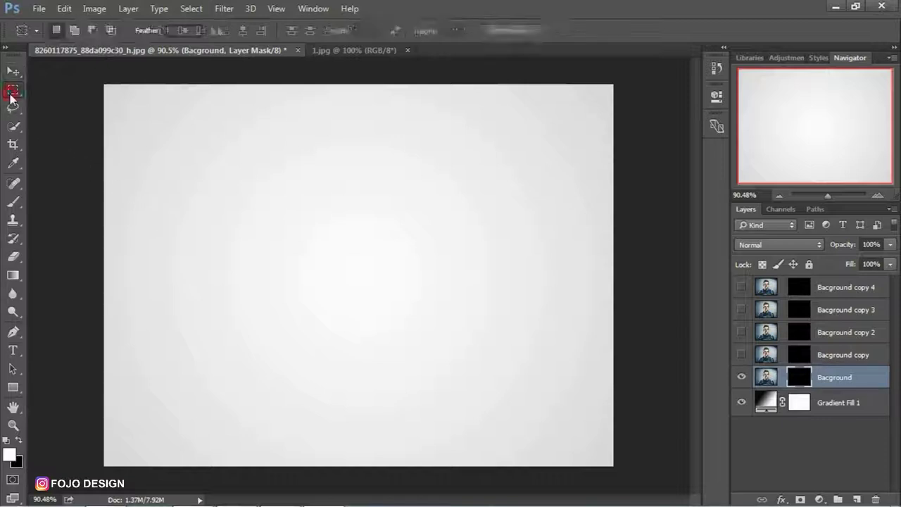
{"action": "left_click_drag", "start_coordinate": [155, 132], "coordinate": [225, 399]}
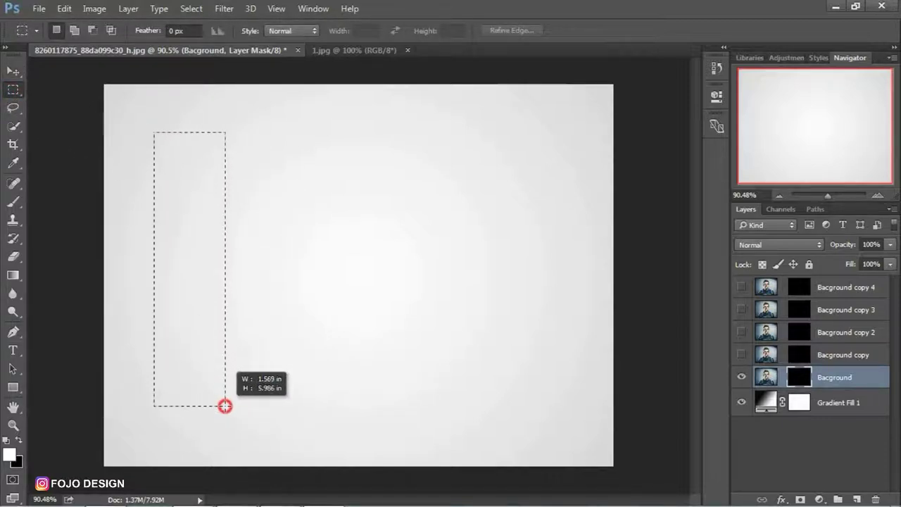
{"action": "left_click_drag", "start_coordinate": [225, 399], "coordinate": [225, 408]}
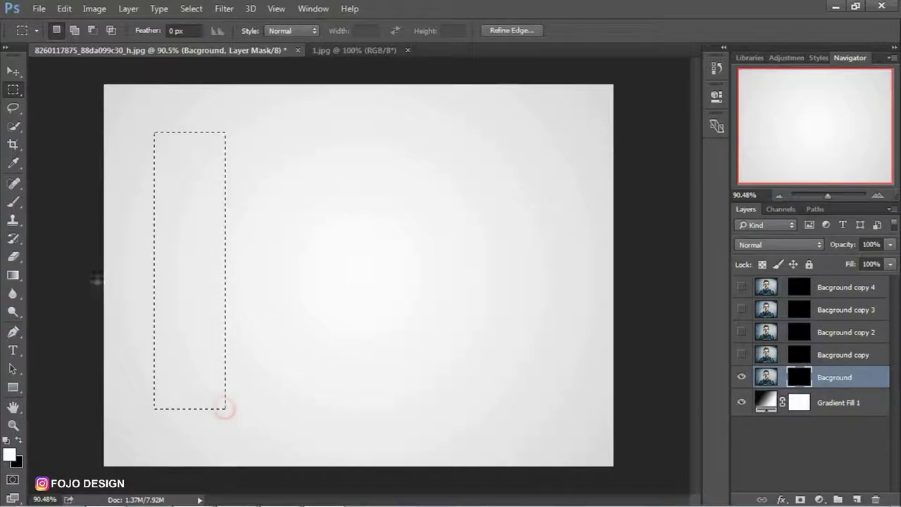
- Set the Brush tool to a hard round tip at 100 px
{"action": "left_click", "coordinate": [13, 201]}
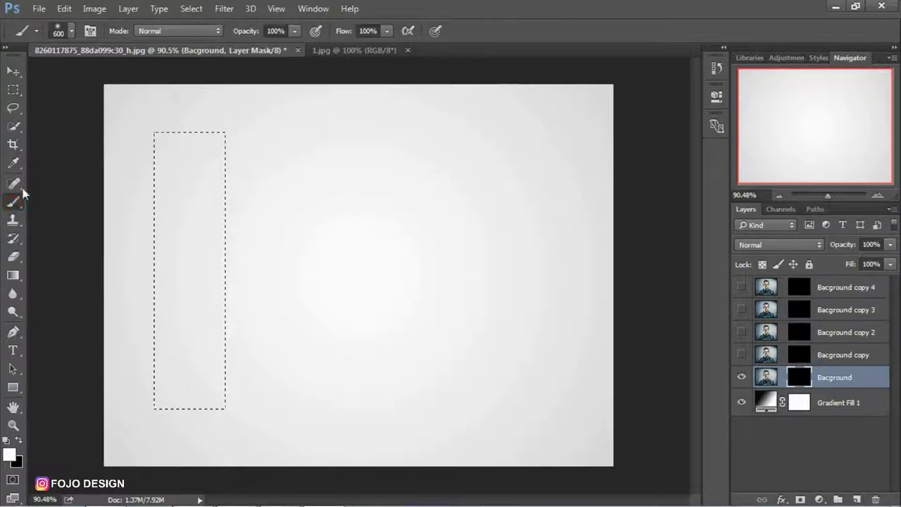
{"action": "left_click", "coordinate": [58, 32]}
{"action": "left_click", "coordinate": [49, 172]}
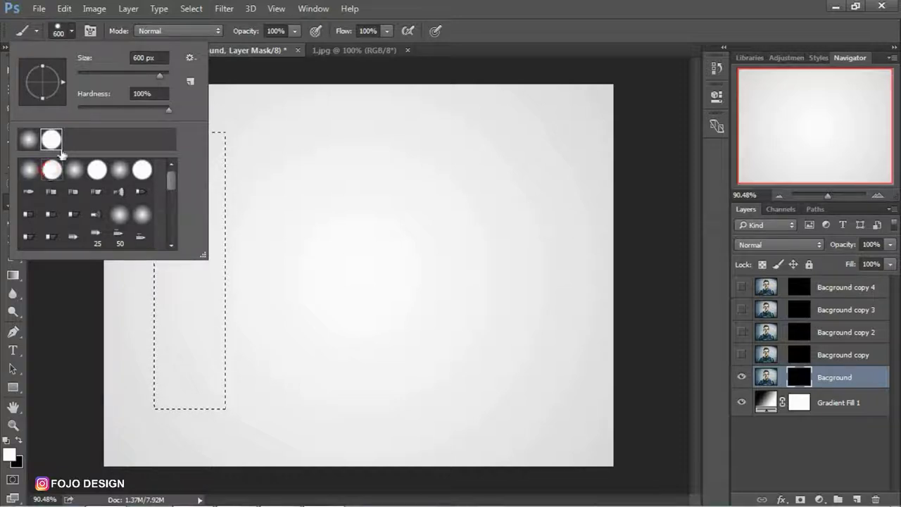
{"action": "double_click", "coordinate": [136, 58]}
{"action": "type", "text": "100"}
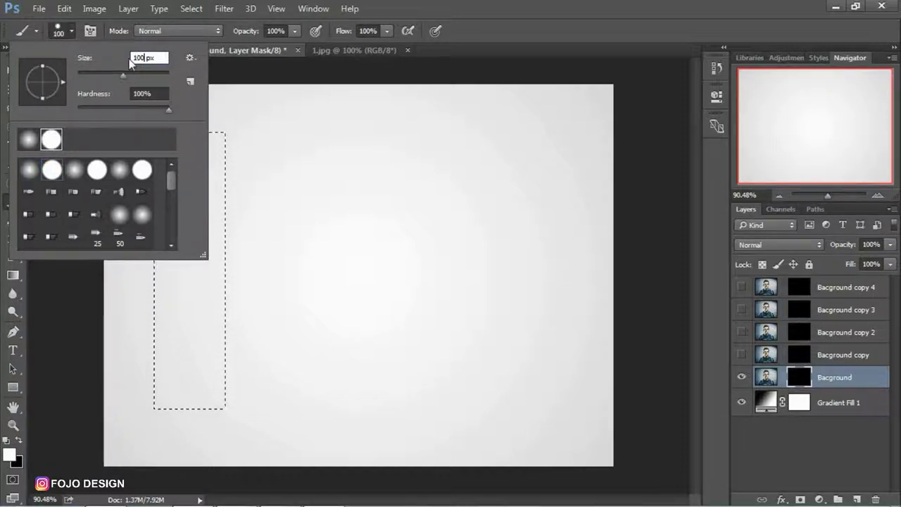
{"action": "key", "text": "Return"}
- Paint white inside the selection to reveal the portrait strip, then deselect
{"action": "mouse_move", "coordinate": [141, 141]}
{"action": "left_mouse_down"}
{"action": "mouse_move", "coordinate": [258, 154]}
{"action": "mouse_move", "coordinate": [225, 191]}
{"action": "mouse_move", "coordinate": [230, 237]}
{"action": "mouse_move", "coordinate": [159, 306]}
{"action": "mouse_move", "coordinate": [119, 406]}
{"action": "mouse_move", "coordinate": [237, 408]}
{"action": "left_mouse_up"}
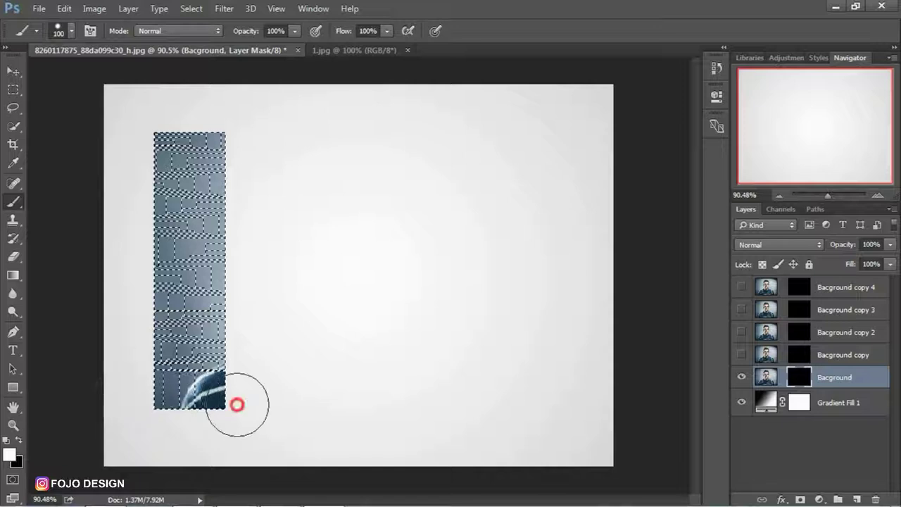
{"action": "left_click", "coordinate": [190, 8]}
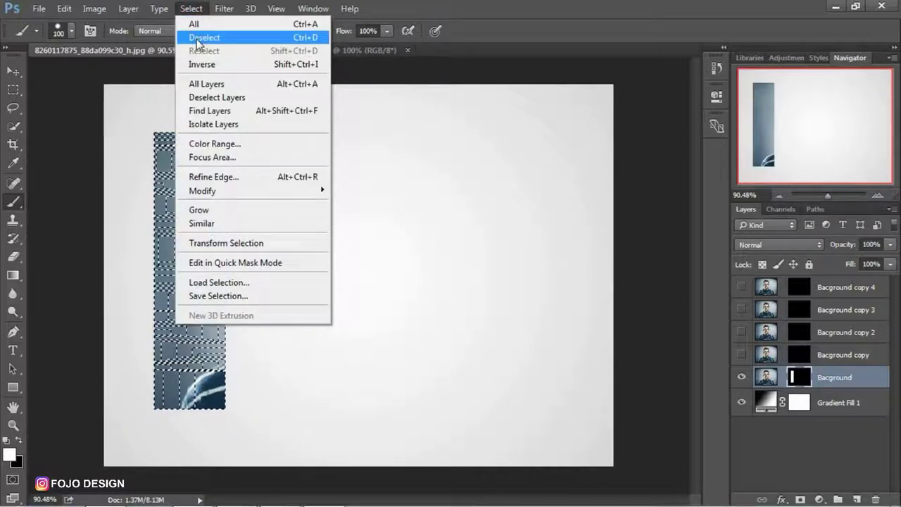
{"action": "left_click", "coordinate": [201, 36]}
{"action": "left_click", "coordinate": [12, 71]}
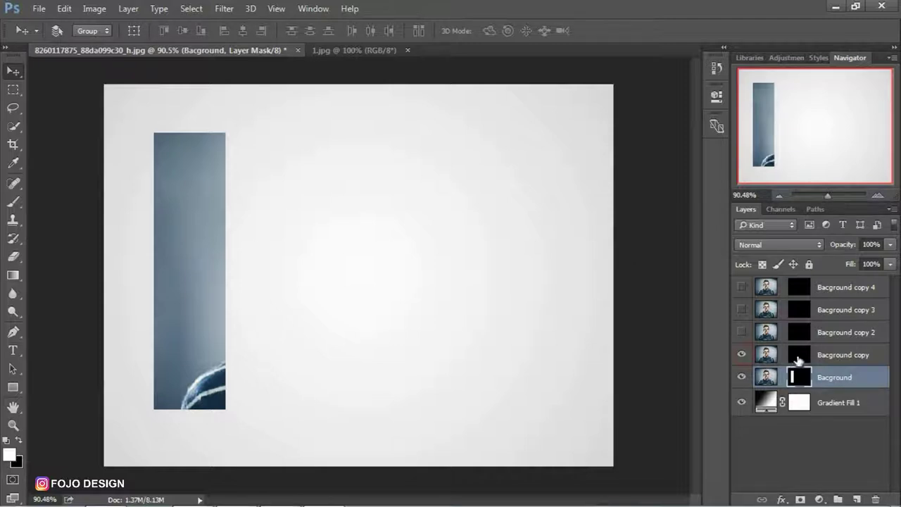
{"action": "left_click", "coordinate": [798, 356]}
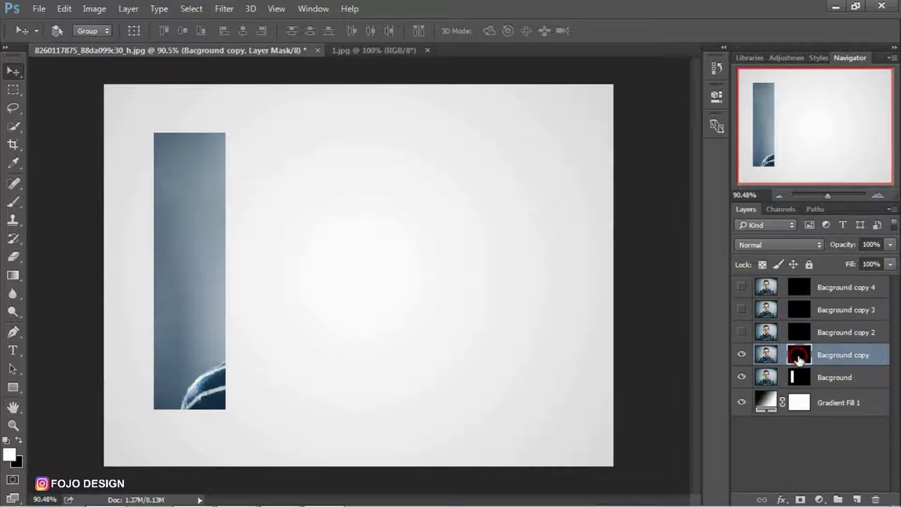
- Select a wide rectangle beside the strip's top and paint the hair into view, then deselect
{"action": "left_click", "coordinate": [12, 90]}
{"action": "mouse_move", "coordinate": [240, 133]}
{"action": "left_mouse_down"}
{"action": "mouse_move", "coordinate": [517, 192]}
{"action": "mouse_move", "coordinate": [490, 185]}
{"action": "left_mouse_up"}
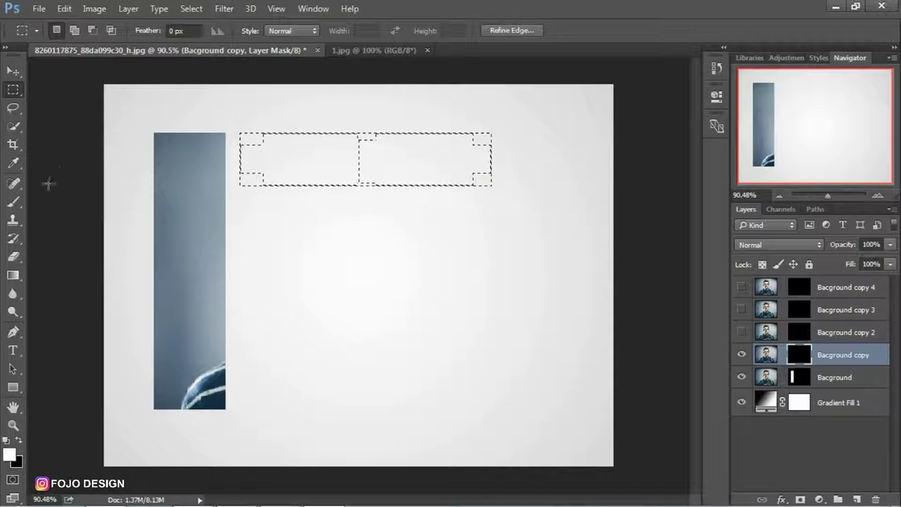
{"action": "left_click", "coordinate": [13, 201]}
{"action": "mouse_move", "coordinate": [241, 150]}
{"action": "left_mouse_down"}
{"action": "mouse_move", "coordinate": [461, 152]}
{"action": "mouse_move", "coordinate": [199, 175]}
{"action": "left_mouse_up"}
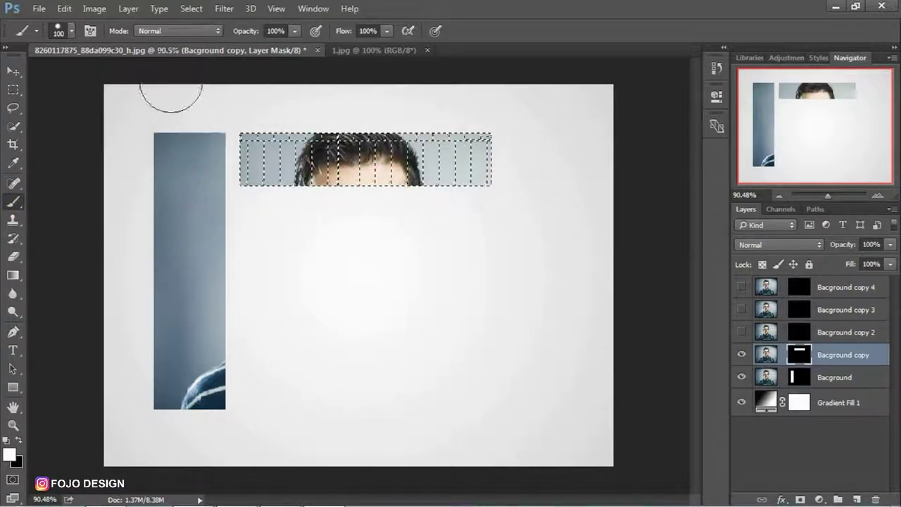
{"action": "left_click", "coordinate": [184, 9]}
{"action": "left_click", "coordinate": [204, 38]}
{"action": "key", "text": "v"}
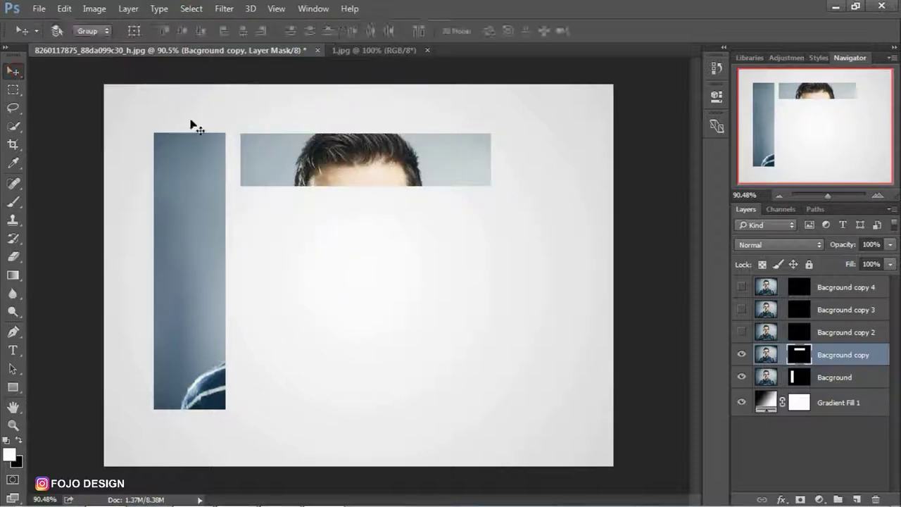
{"action": "left_click", "coordinate": [741, 332]}
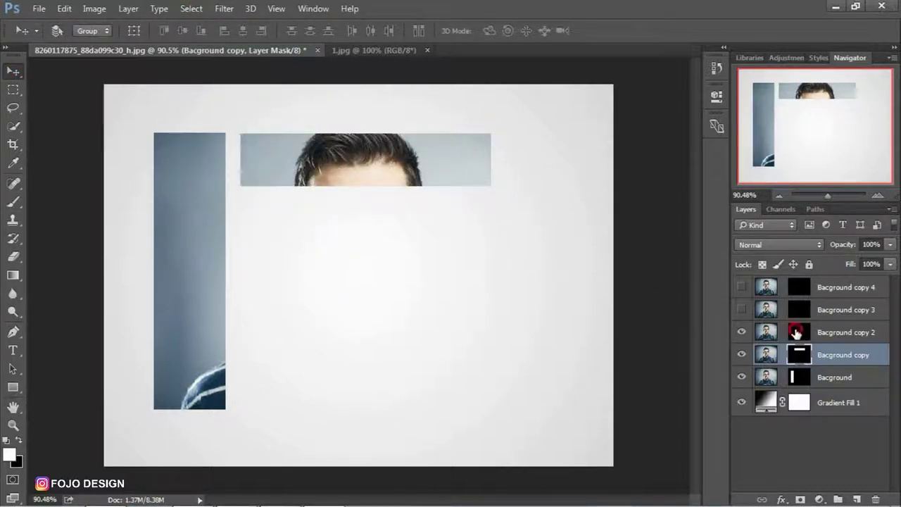
- On the Bacground copy 2 mask, paint a tall narrow selection to reveal the striped shirt
{"action": "left_click", "coordinate": [797, 333]}
{"action": "left_click", "coordinate": [13, 89]}
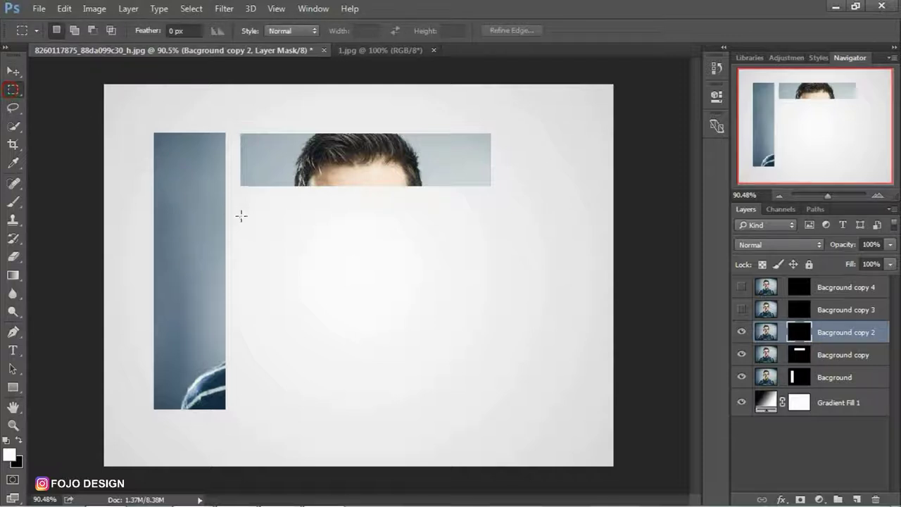
{"action": "left_click_drag", "start_coordinate": [239, 203], "coordinate": [287, 444]}
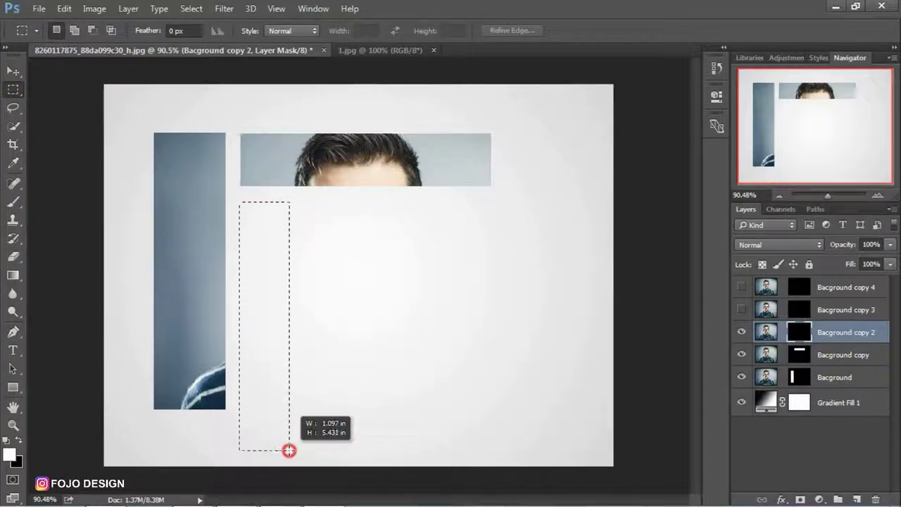
{"action": "left_click_drag", "start_coordinate": [287, 444], "coordinate": [289, 449]}
{"action": "left_click", "coordinate": [12, 202]}
{"action": "mouse_move", "coordinate": [235, 204]}
{"action": "left_mouse_down"}
{"action": "mouse_move", "coordinate": [243, 378]}
{"action": "mouse_move", "coordinate": [251, 427]}
{"action": "mouse_move", "coordinate": [270, 439]}
{"action": "mouse_move", "coordinate": [252, 311]}
{"action": "left_mouse_up"}
{"action": "left_click", "coordinate": [191, 9]}
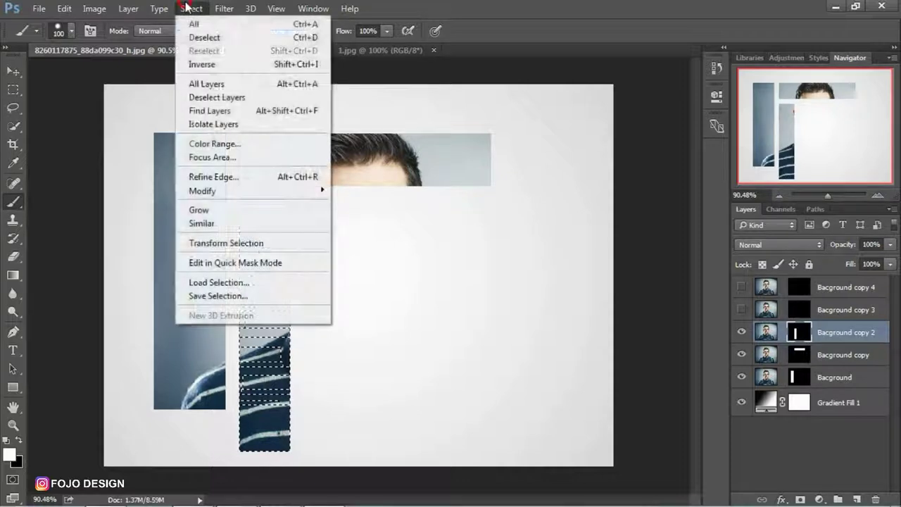
{"action": "left_click", "coordinate": [197, 38]}
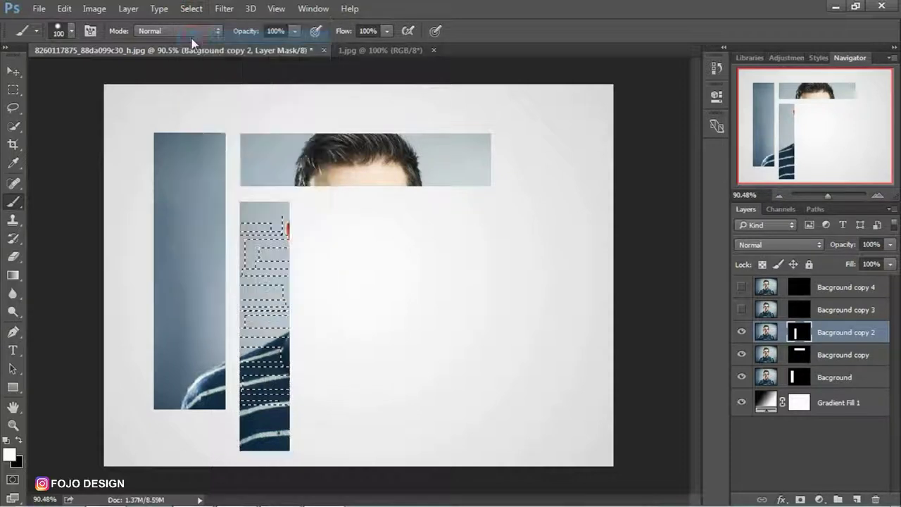
{"action": "left_click", "coordinate": [13, 71]}
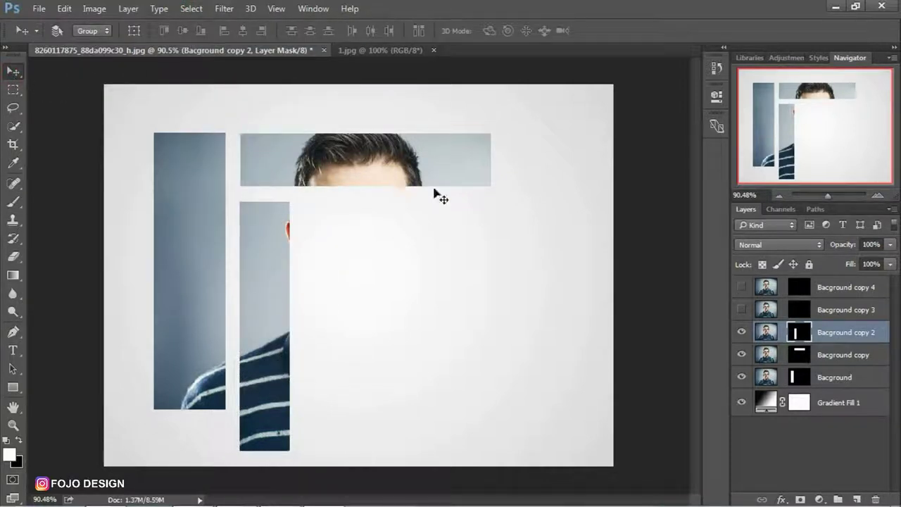
- On the Bacground copy 3 mask, paint a square selection to reveal the glasses-wearing face
{"action": "left_click", "coordinate": [789, 310]}
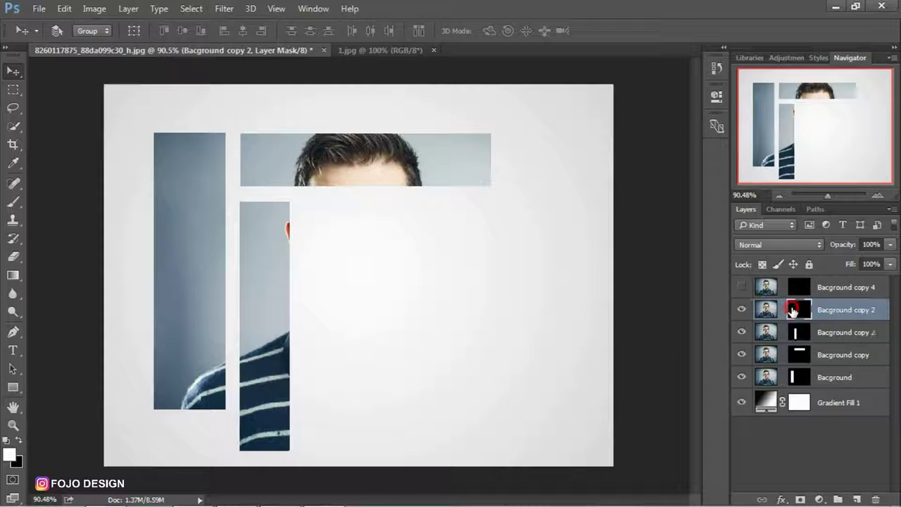
{"action": "left_click", "coordinate": [13, 89]}
{"action": "left_click_drag", "start_coordinate": [300, 202], "coordinate": [403, 305]}
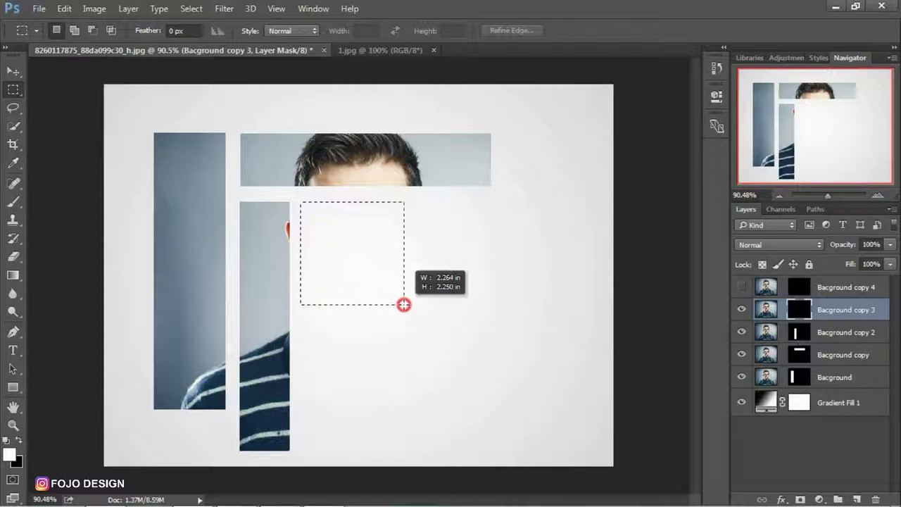
{"action": "left_click", "coordinate": [14, 200]}
{"action": "mouse_move", "coordinate": [309, 211]}
{"action": "left_mouse_down"}
{"action": "mouse_move", "coordinate": [282, 291]}
{"action": "mouse_move", "coordinate": [251, 162]}
{"action": "left_mouse_up"}
{"action": "left_click", "coordinate": [191, 8]}
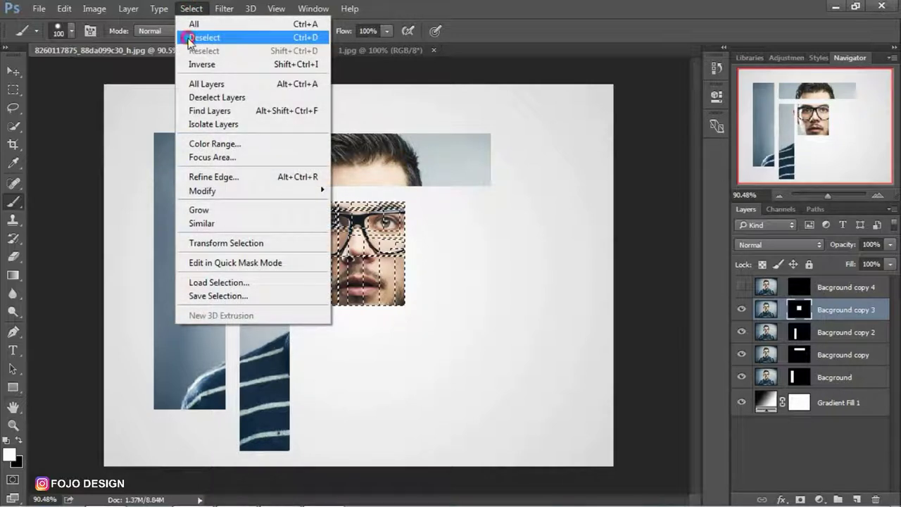
{"action": "left_click", "coordinate": [188, 38]}
{"action": "left_click", "coordinate": [13, 71]}
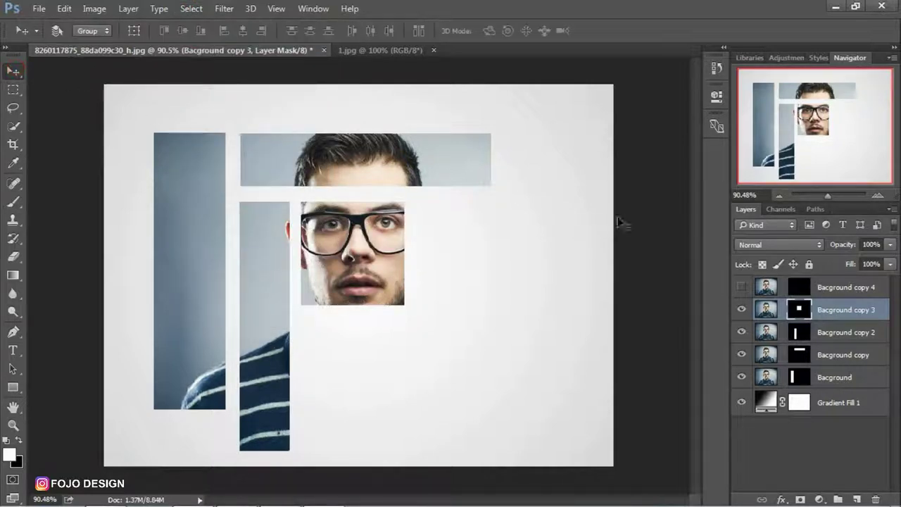
- Show Bacground copy 4 and select a wide strip below the face panel
{"action": "left_click", "coordinate": [793, 285]}
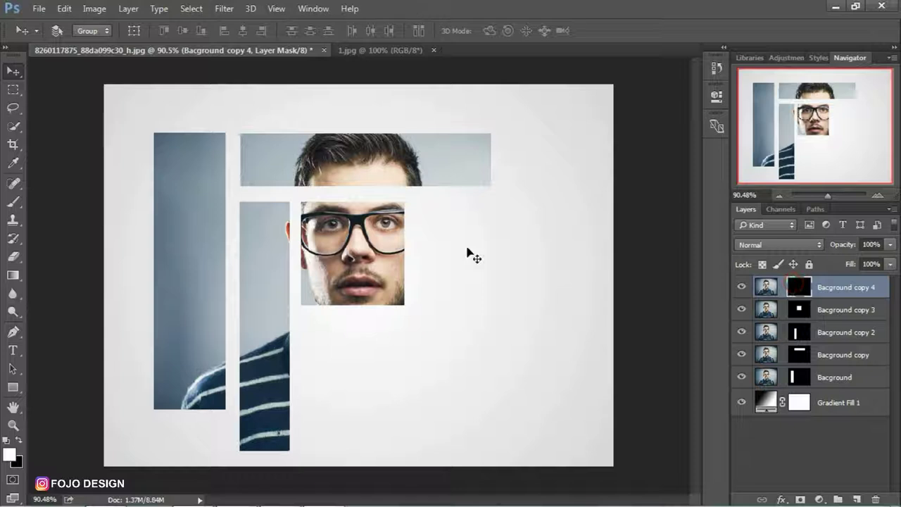
{"action": "left_click", "coordinate": [13, 89]}
{"action": "mouse_move", "coordinate": [302, 315]}
{"action": "left_mouse_down"}
{"action": "mouse_move", "coordinate": [516, 356]}
{"action": "mouse_move", "coordinate": [505, 355]}
{"action": "left_mouse_up"}
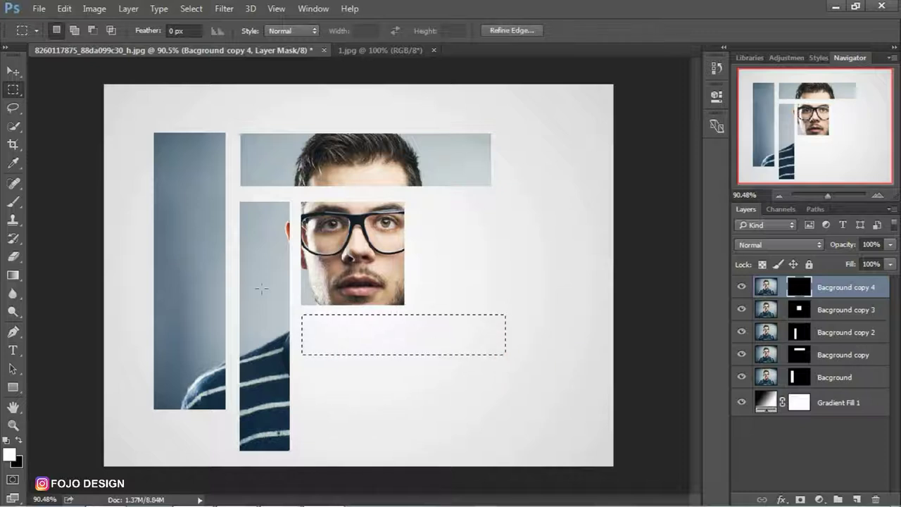
- Paint the wide selection on copy 4's mask to reveal chin, neck and sweater, then deselect
{"action": "left_click", "coordinate": [13, 202]}
{"action": "left_click_drag", "start_coordinate": [302, 334], "coordinate": [550, 354]}
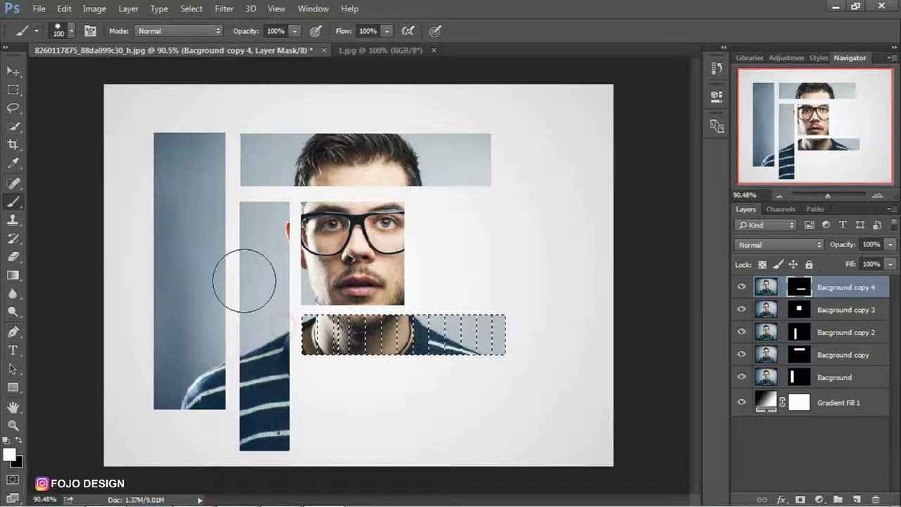
{"action": "left_click", "coordinate": [191, 9]}
{"action": "left_click", "coordinate": [201, 35]}
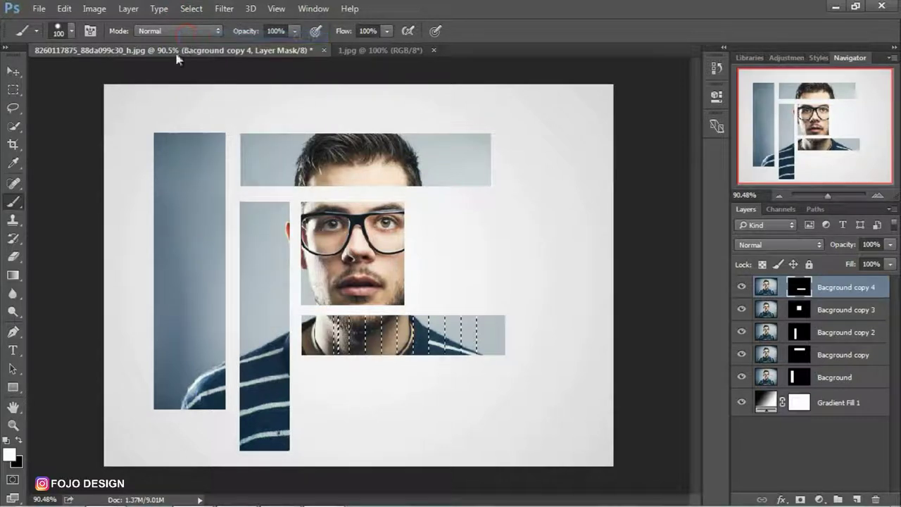
{"action": "left_click", "coordinate": [13, 73]}
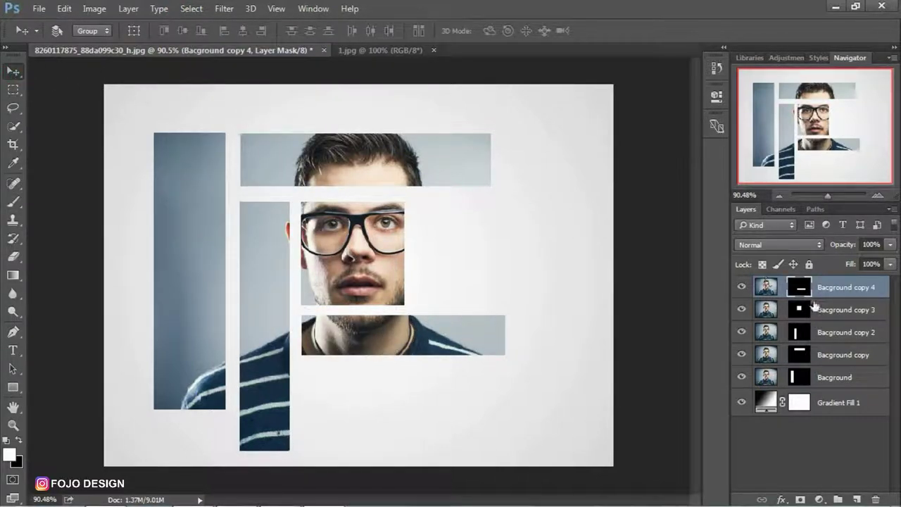
{"action": "left_click", "coordinate": [799, 377]}
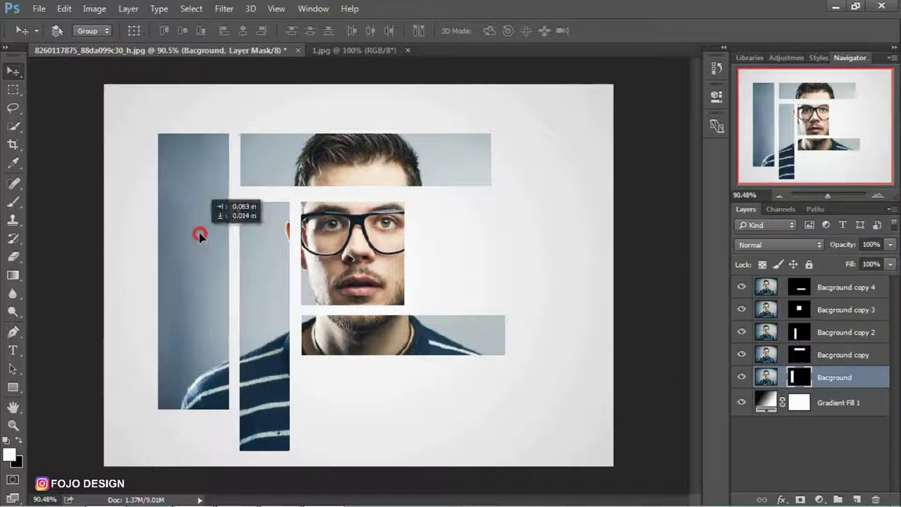
- Nudge the left strip, hair, shirt strip, face and neck panels to tighten the gaps
{"action": "left_click_drag", "start_coordinate": [196, 235], "coordinate": [205, 232]}
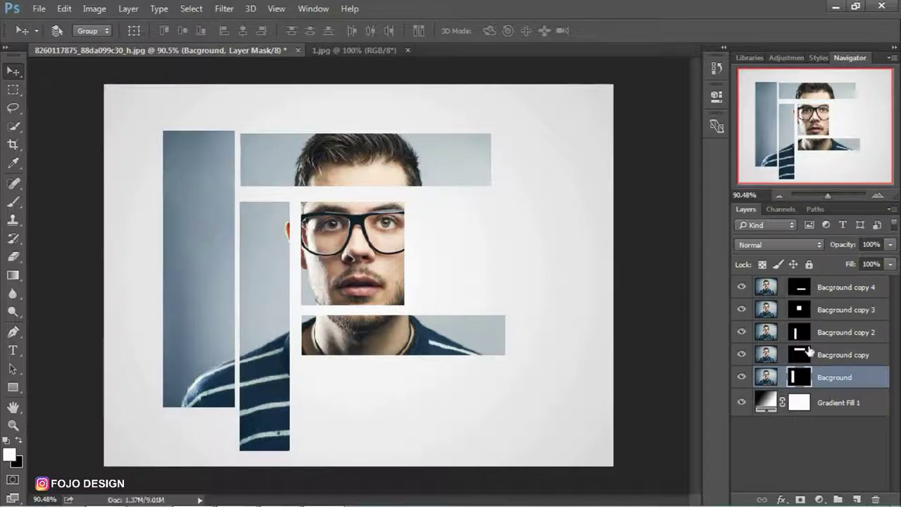
{"action": "left_click", "coordinate": [806, 355]}
{"action": "left_click_drag", "start_coordinate": [421, 170], "coordinate": [420, 167]}
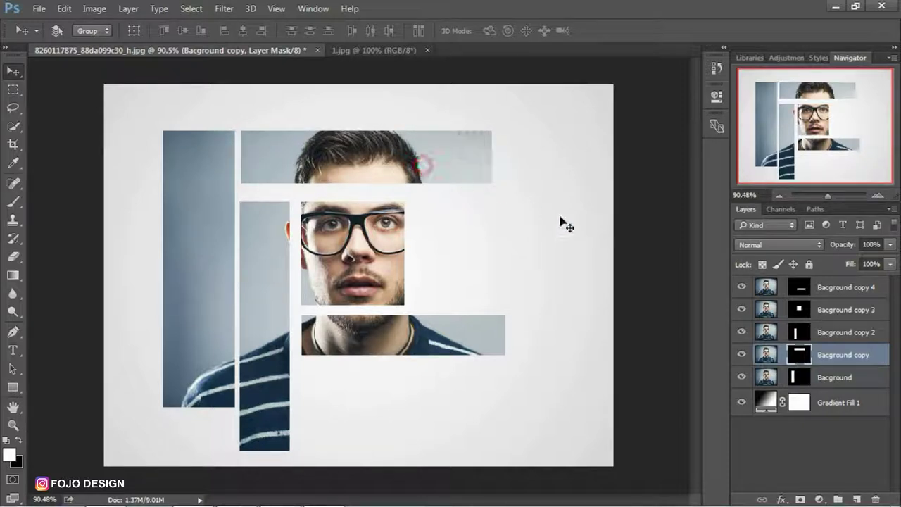
{"action": "left_click", "coordinate": [797, 335]}
{"action": "left_click_drag", "start_coordinate": [263, 243], "coordinate": [260, 224]}
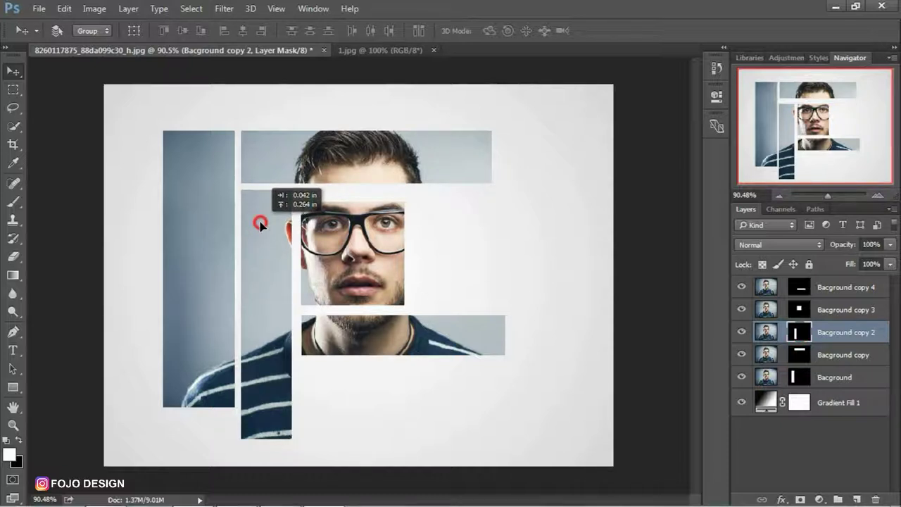
{"action": "left_click", "coordinate": [798, 310]}
{"action": "left_click_drag", "start_coordinate": [352, 237], "coordinate": [349, 225]}
{"action": "left_click", "coordinate": [800, 292]}
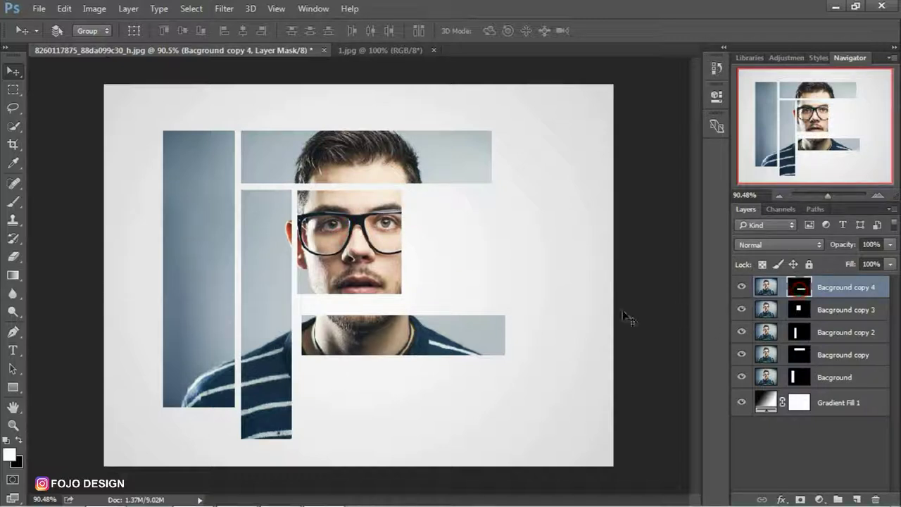
{"action": "mouse_move", "coordinate": [463, 337]}
{"action": "left_mouse_down"}
{"action": "mouse_move", "coordinate": [443, 187]}
{"action": "mouse_move", "coordinate": [508, 288]}
{"action": "mouse_move", "coordinate": [459, 324]}
{"action": "mouse_move", "coordinate": [455, 318]}
{"action": "mouse_move", "coordinate": [459, 324]}
{"action": "left_mouse_up"}
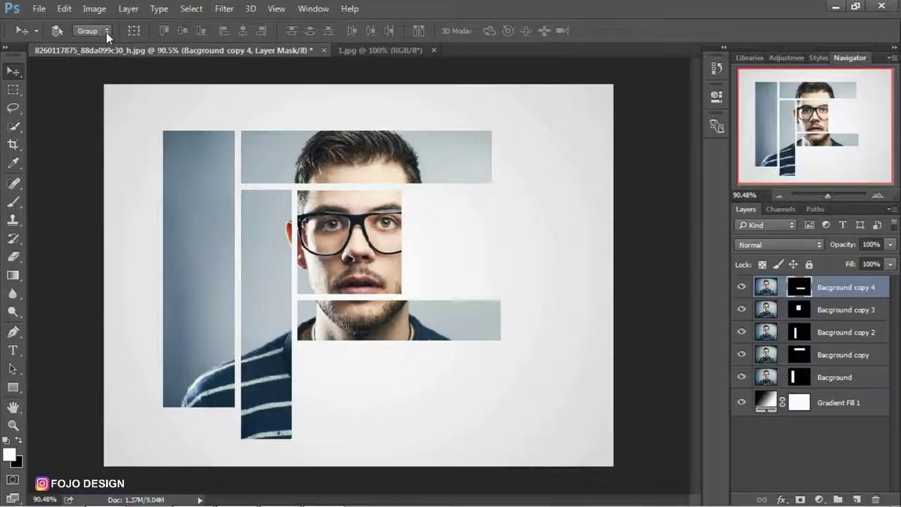
- Free Transform the neck-and-sweater panel's mask to enlarge it down and right, then commit
{"action": "left_click", "coordinate": [94, 9]}
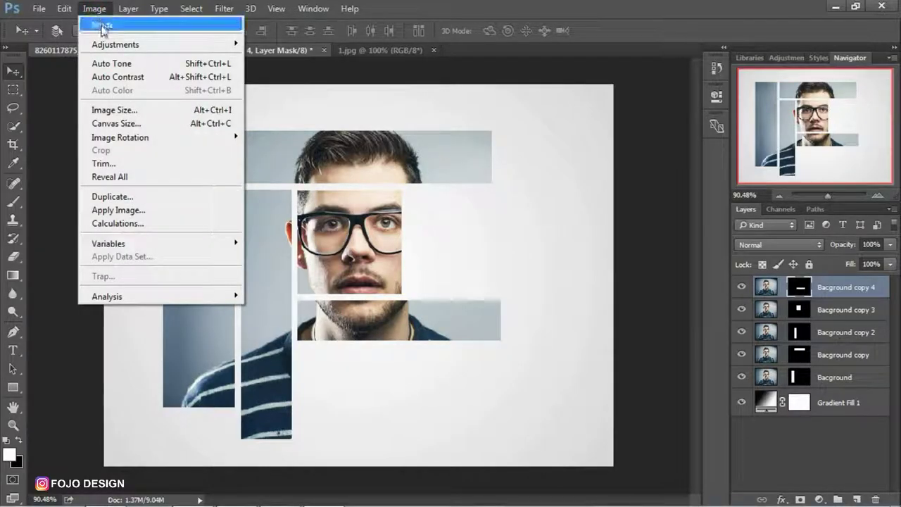
{"action": "left_click", "coordinate": [94, 9]}
{"action": "left_click", "coordinate": [64, 8]}
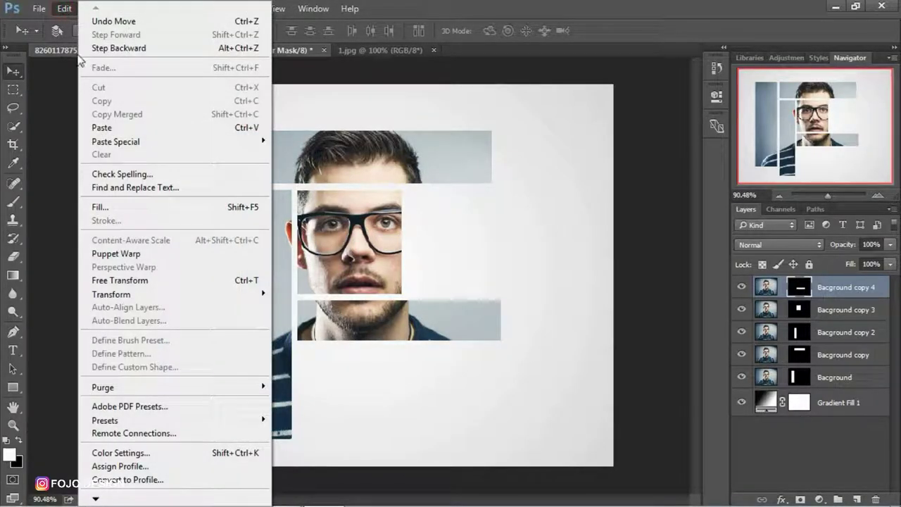
{"action": "mouse_move", "coordinate": [111, 293]}
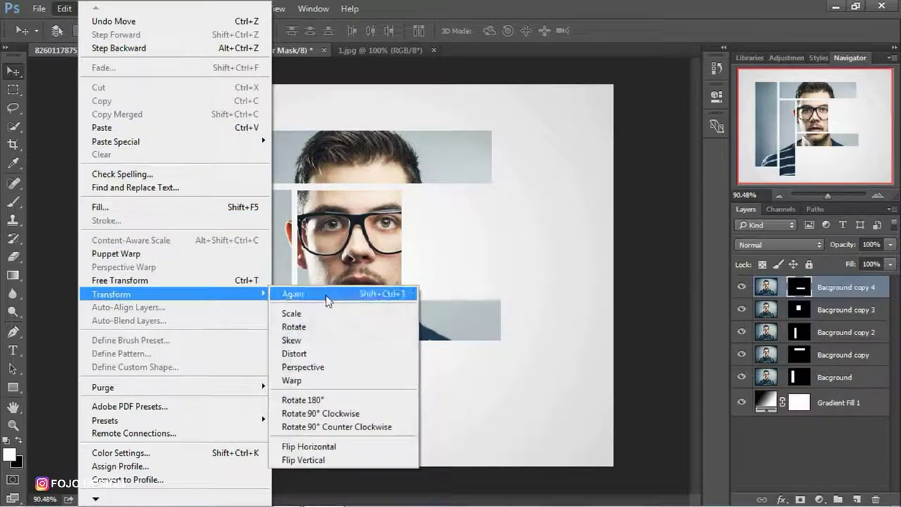
{"action": "left_click", "coordinate": [294, 313]}
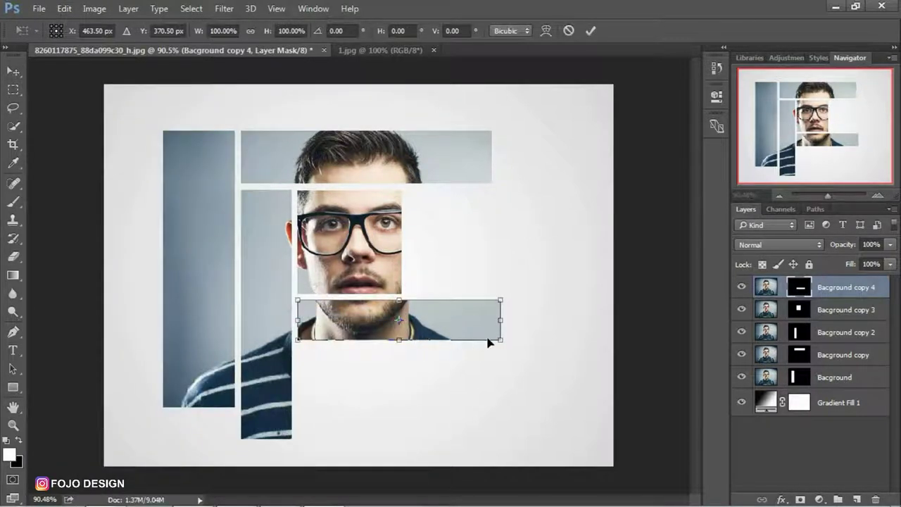
{"action": "mouse_move", "coordinate": [500, 340]}
{"action": "left_mouse_down"}
{"action": "mouse_move", "coordinate": [446, 392]}
{"action": "mouse_move", "coordinate": [197, 174]}
{"action": "left_mouse_up"}
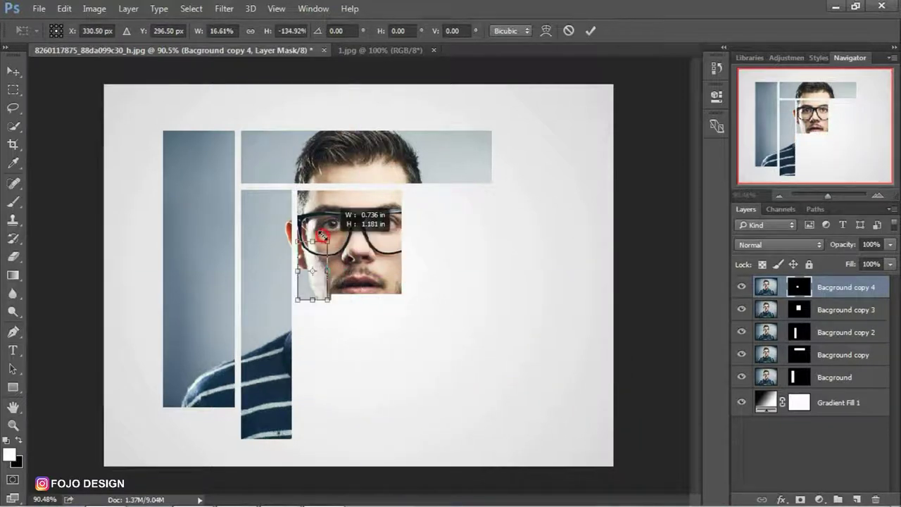
{"action": "mouse_move", "coordinate": [196, 174]}
{"action": "left_mouse_down"}
{"action": "mouse_move", "coordinate": [486, 459]}
{"action": "mouse_move", "coordinate": [501, 342]}
{"action": "mouse_move", "coordinate": [497, 358]}
{"action": "mouse_move", "coordinate": [513, 360]}
{"action": "left_mouse_up"}
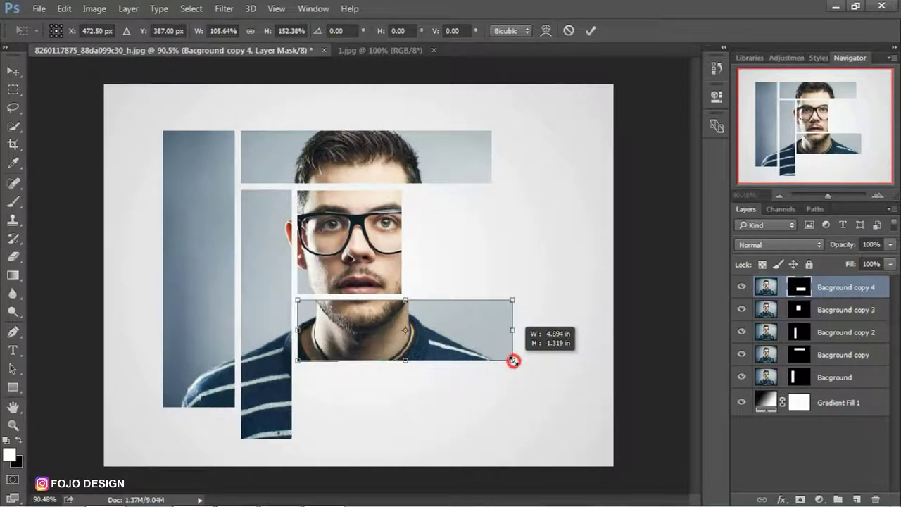
{"action": "left_click_drag", "start_coordinate": [513, 360], "coordinate": [512, 360]}
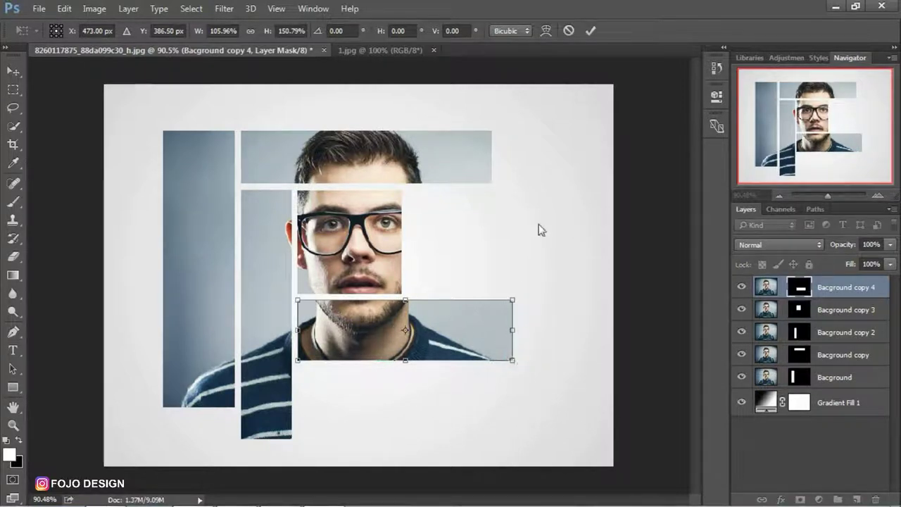
{"action": "left_click", "coordinate": [594, 29]}
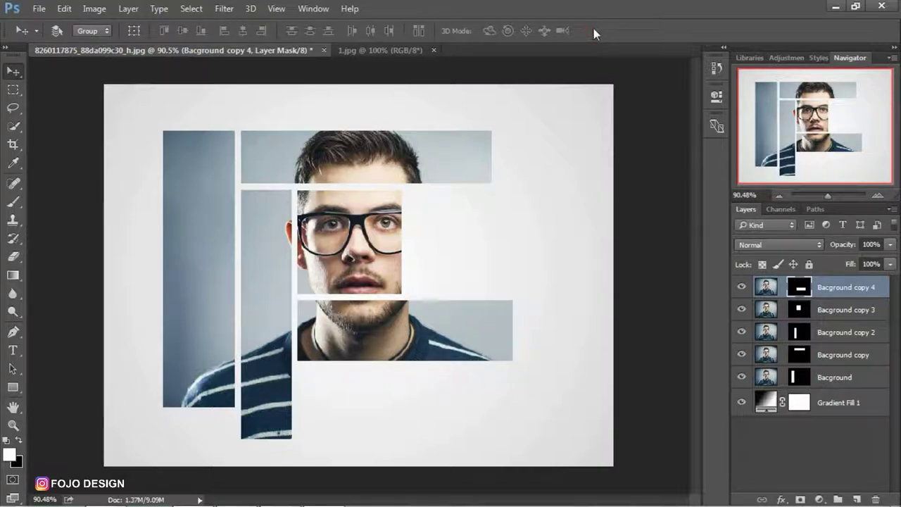
- Add a new layer and set the foreground colour to orange f6760e
{"action": "left_click", "coordinate": [857, 499]}
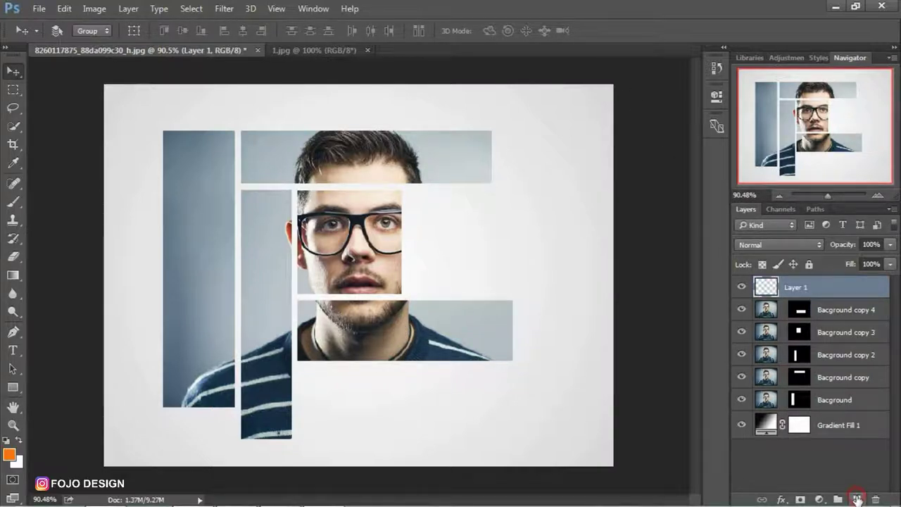
{"action": "left_click", "coordinate": [9, 454]}
{"action": "left_click", "coordinate": [529, 320]}
{"action": "left_click_drag", "start_coordinate": [518, 320], "coordinate": [473, 318]}
{"action": "left_click", "coordinate": [579, 101]}
- Set the brush to 0% hardness and 600 px size
{"action": "left_click", "coordinate": [12, 202]}
{"action": "left_click", "coordinate": [71, 31]}
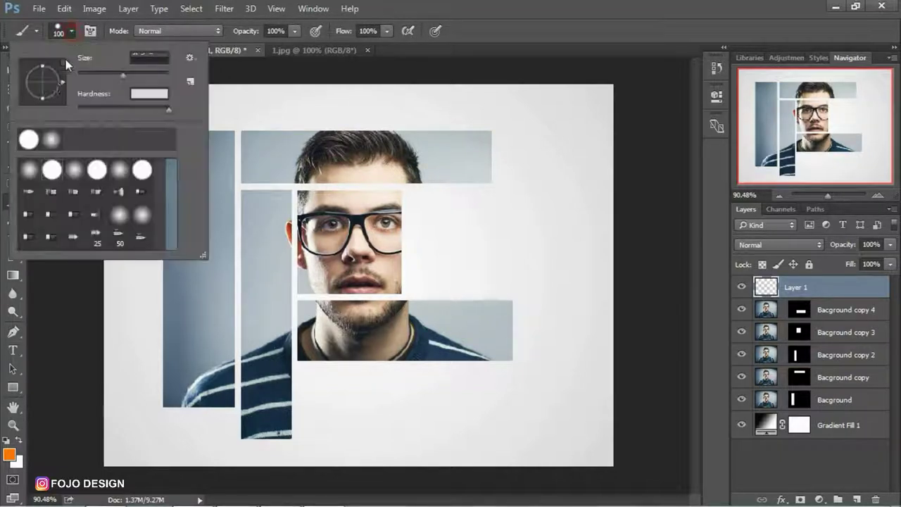
{"action": "left_click_drag", "start_coordinate": [168, 109], "coordinate": [79, 109]}
{"action": "double_click", "coordinate": [139, 58]}
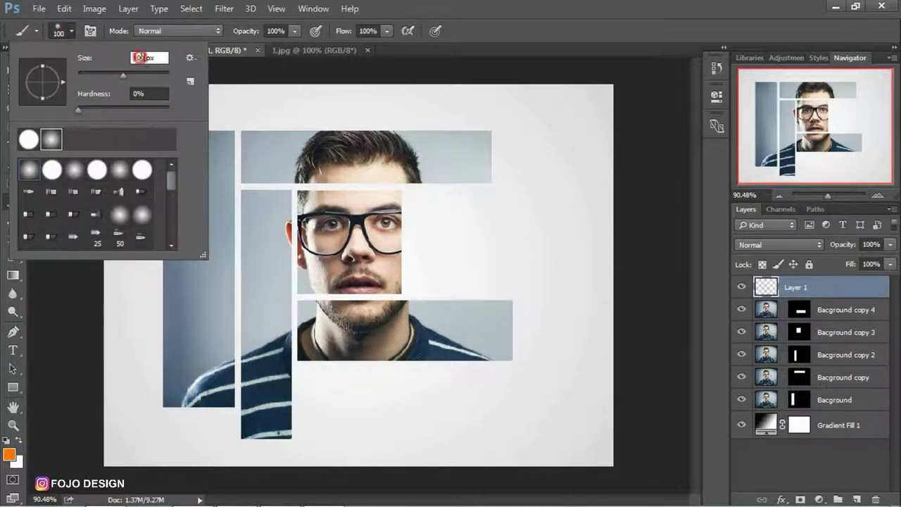
{"action": "type", "text": "6"}
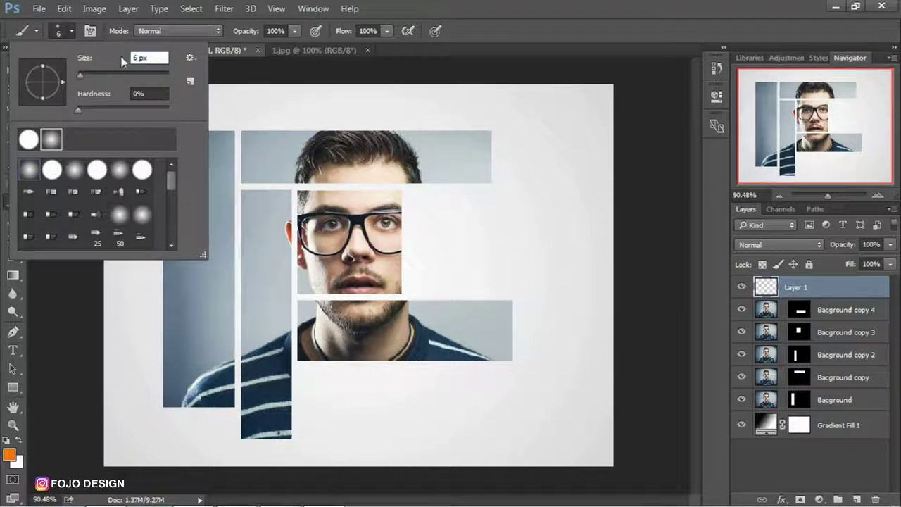
{"action": "type", "text": "00"}
{"action": "key", "text": "Return"}
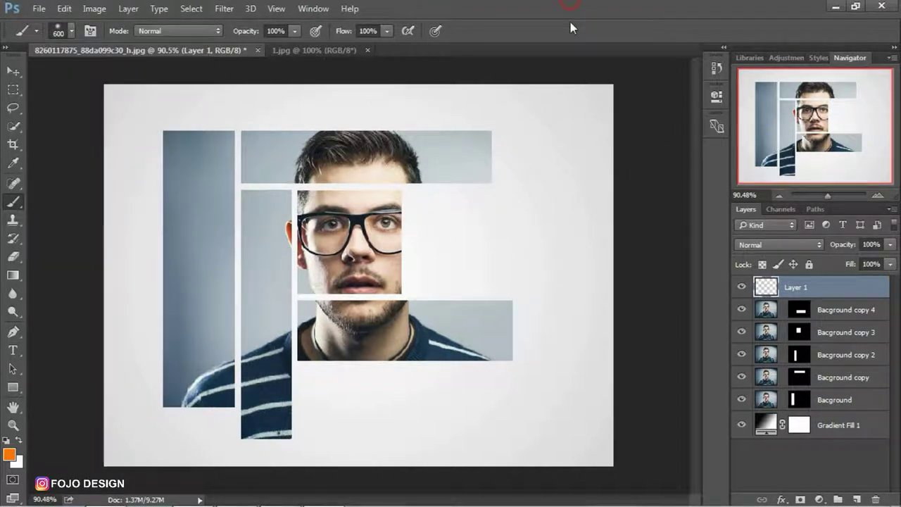
- Paint a soft orange glow across the upper canvas, blended as Screen at 80% opacity
{"action": "left_click", "coordinate": [428, 127]}
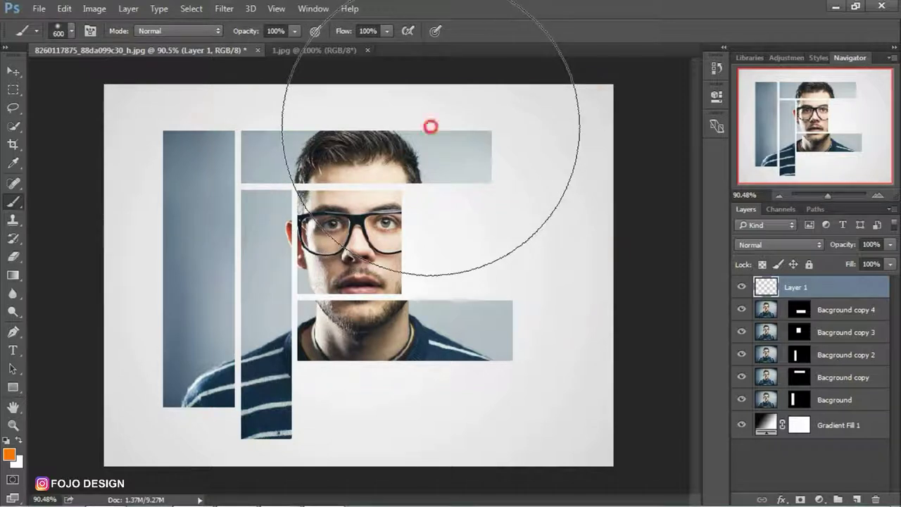
{"action": "left_click_drag", "start_coordinate": [453, 141], "coordinate": [593, 181]}
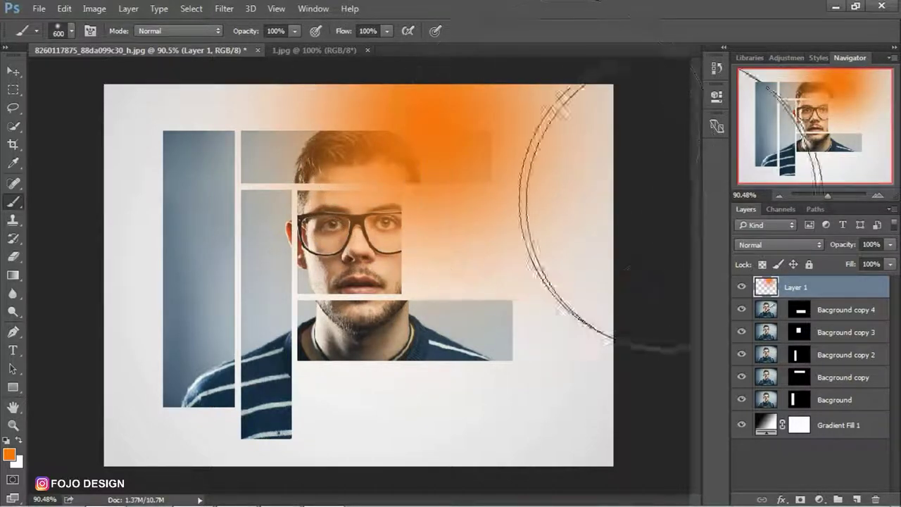
{"action": "left_click", "coordinate": [751, 243]}
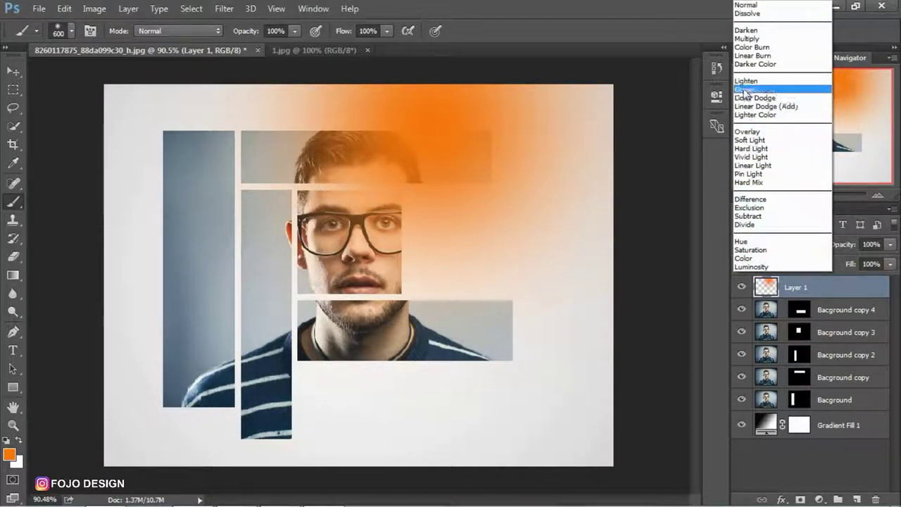
{"action": "left_click", "coordinate": [744, 91]}
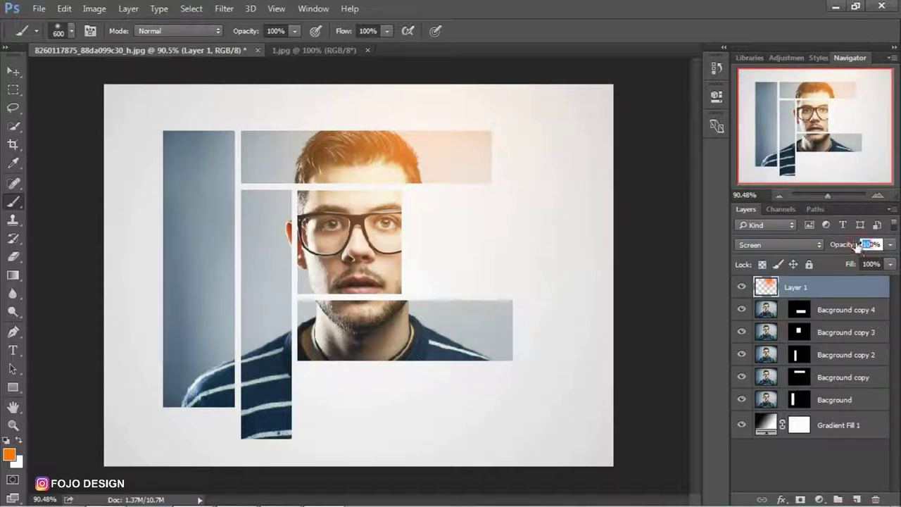
{"action": "type", "text": "80"}
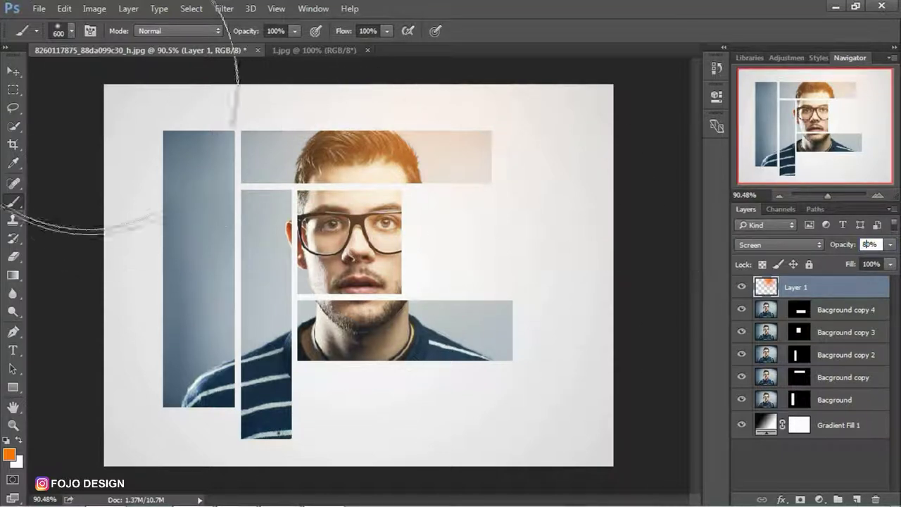
- Select all of 1.jpg and copy the entire rainbow light-leak image
{"action": "left_click", "coordinate": [307, 51]}
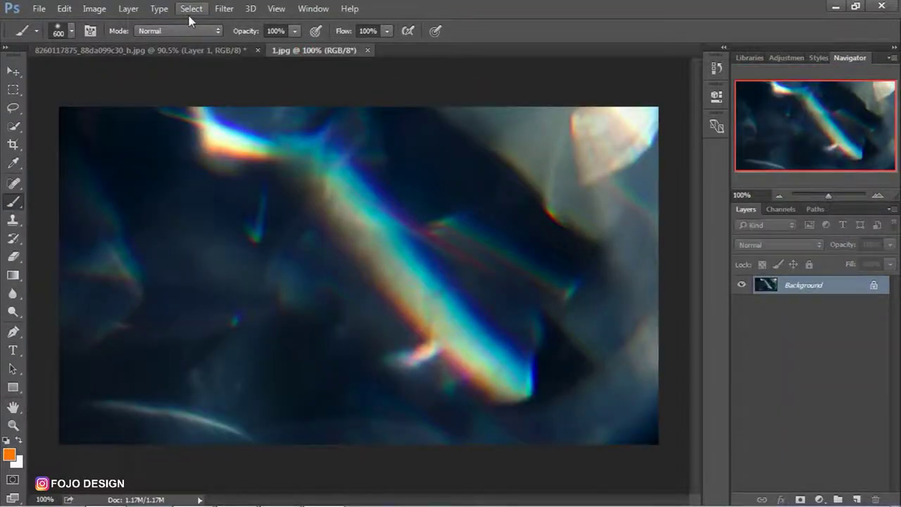
{"action": "left_click", "coordinate": [189, 14]}
{"action": "left_click", "coordinate": [191, 26]}
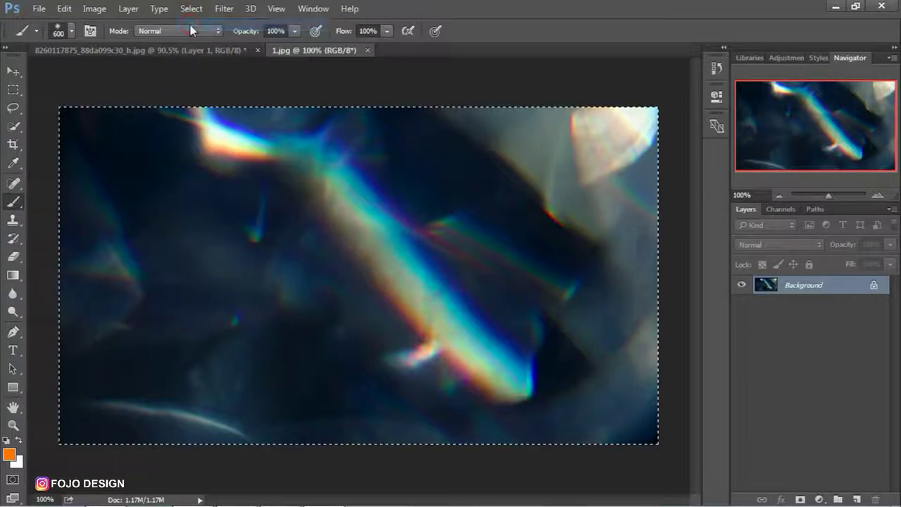
{"action": "left_click", "coordinate": [64, 8]}
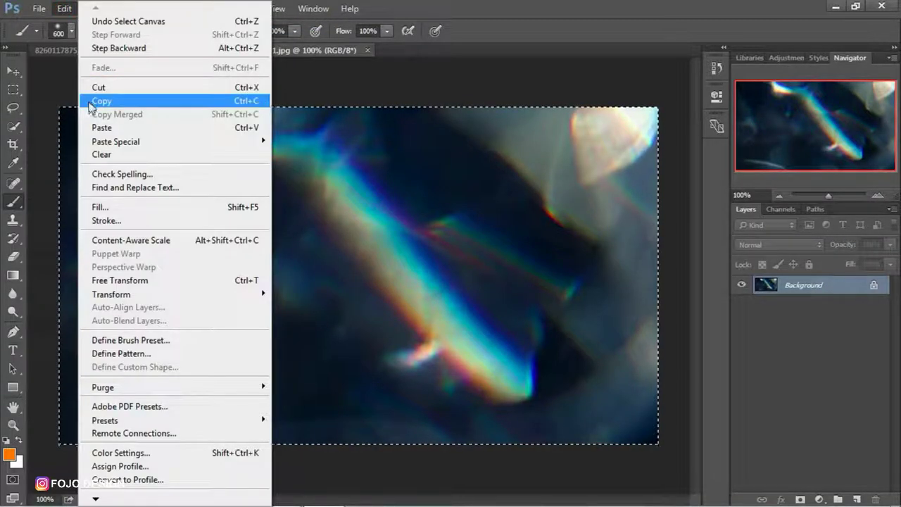
{"action": "left_click", "coordinate": [95, 101]}
- Deselect the light-leak image and return to the collage document with the Move tool
{"action": "left_click", "coordinate": [191, 8]}
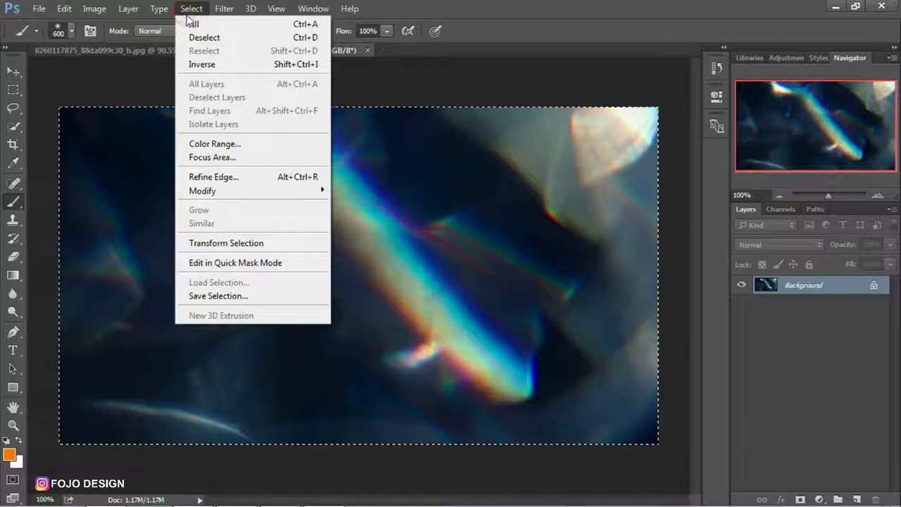
{"action": "left_click", "coordinate": [201, 37]}
{"action": "left_click", "coordinate": [12, 69]}
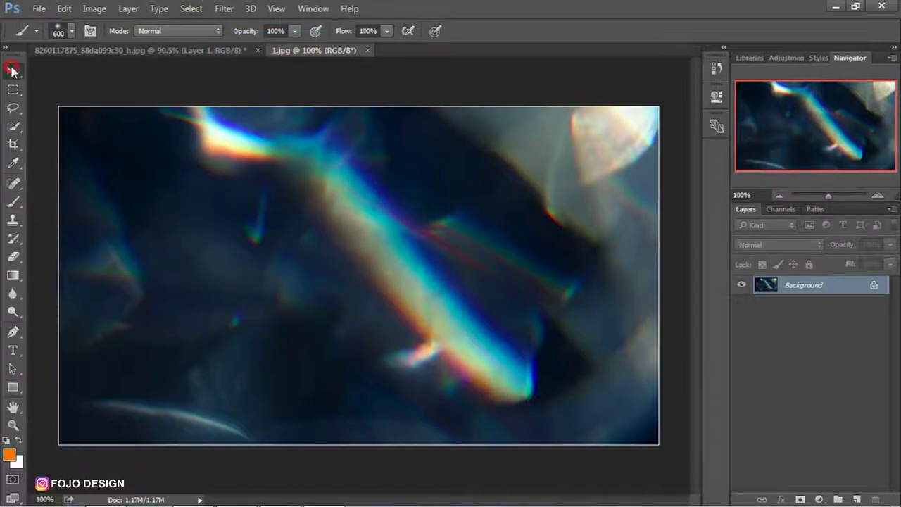
{"action": "left_click", "coordinate": [68, 52]}
{"action": "left_click", "coordinate": [64, 8]}
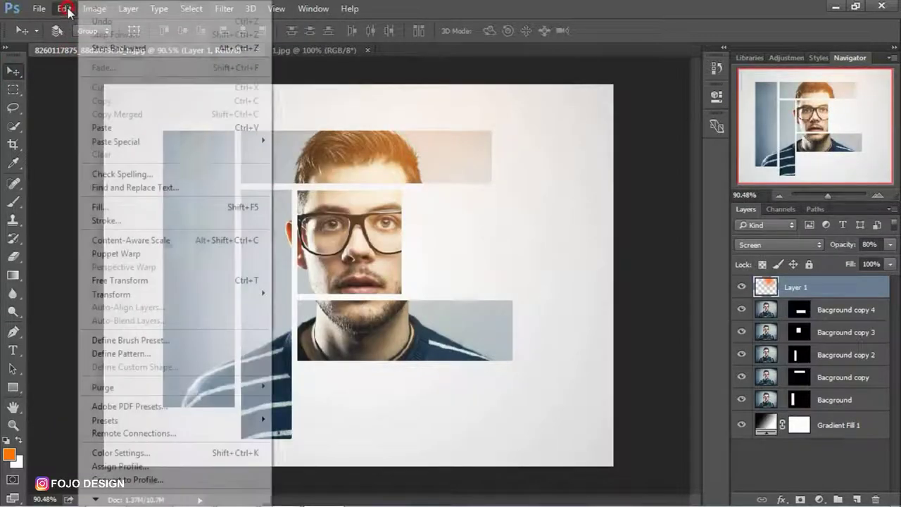
- Paste the rainbow light leak as Layer 2 with Screen blend mode
{"action": "left_click", "coordinate": [102, 128]}
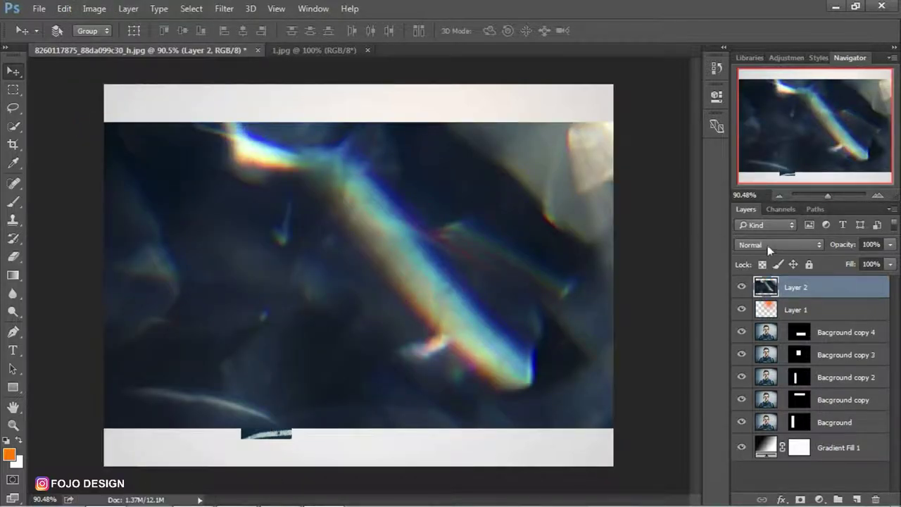
{"action": "left_click", "coordinate": [771, 245]}
{"action": "left_click", "coordinate": [753, 89]}
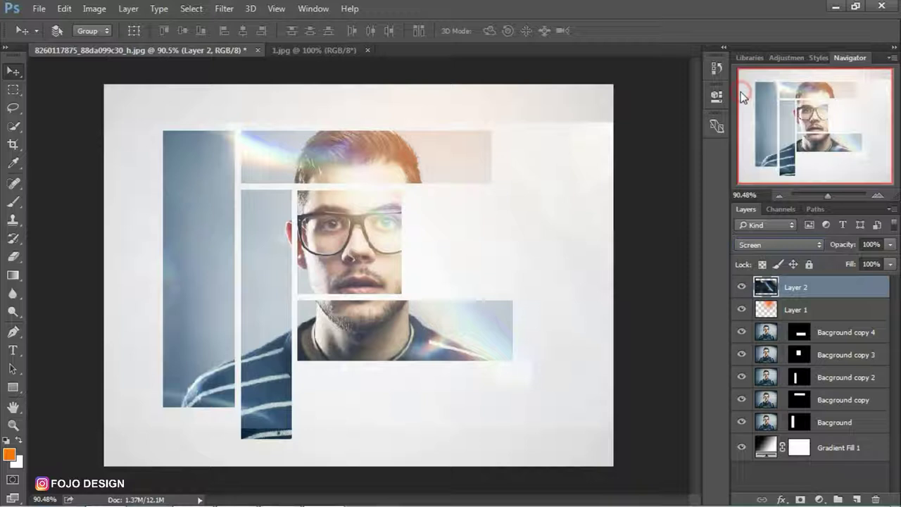
- Darken Layer 2 with Levels (input 43, gamma 0.53) and shift it left and down
{"action": "left_click", "coordinate": [94, 8]}
{"action": "mouse_move", "coordinate": [115, 44]}
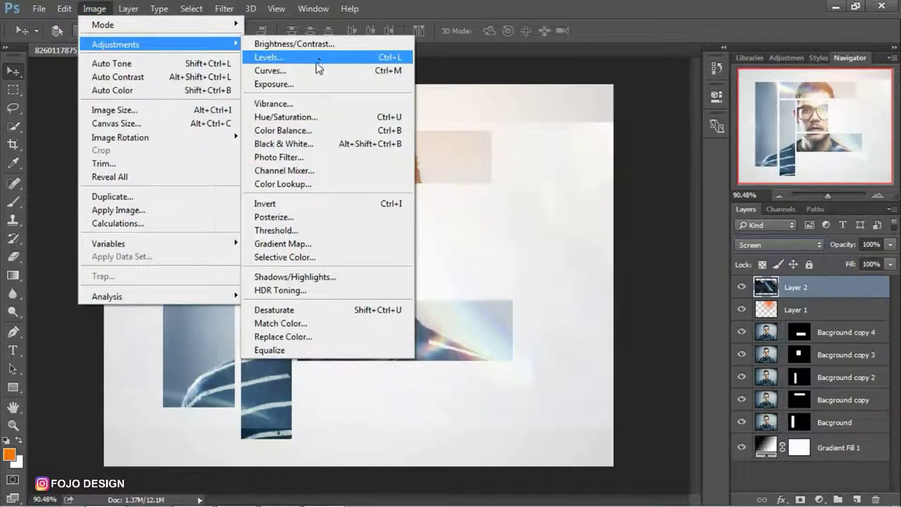
{"action": "left_click", "coordinate": [268, 57]}
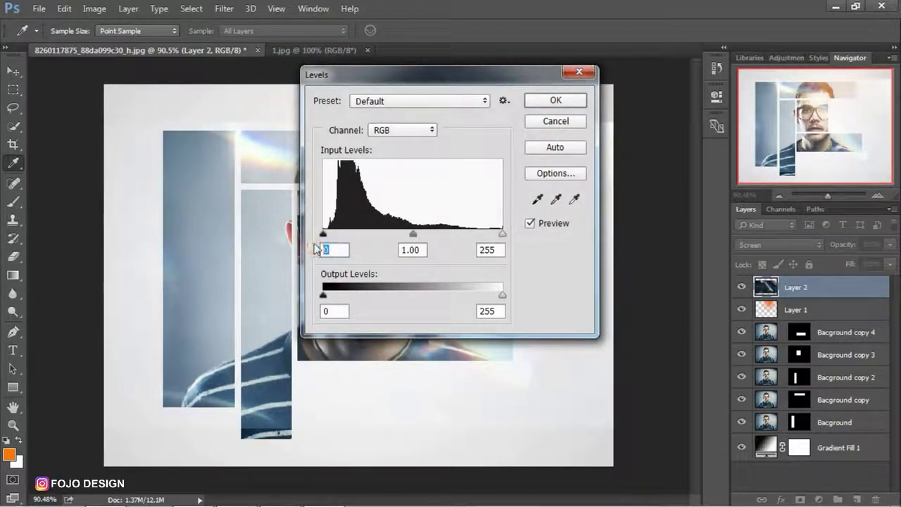
{"action": "type", "text": "43"}
{"action": "left_click", "coordinate": [422, 250]}
{"action": "left_click_drag", "start_coordinate": [428, 235], "coordinate": [457, 233]}
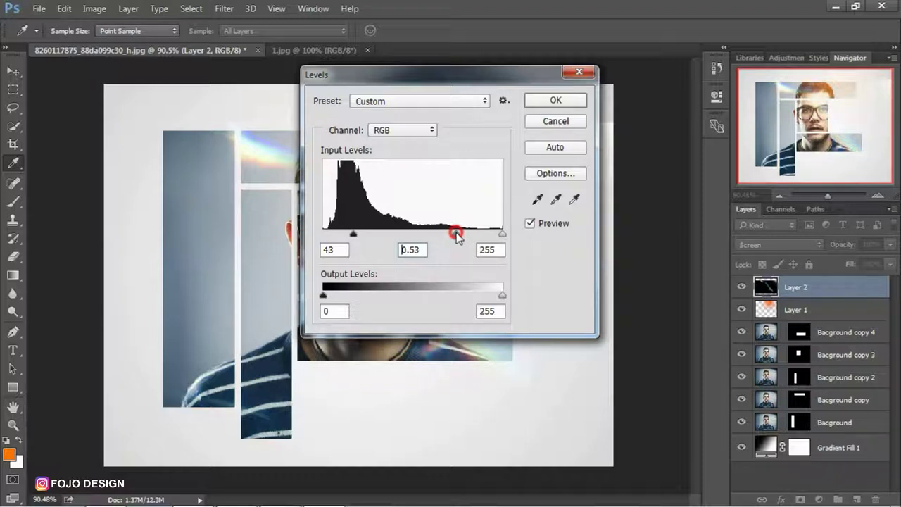
{"action": "left_click", "coordinate": [542, 101]}
{"action": "key", "text": "v"}
{"action": "mouse_move", "coordinate": [502, 161]}
{"action": "left_mouse_down"}
{"action": "mouse_move", "coordinate": [439, 208]}
{"action": "mouse_move", "coordinate": [371, 220]}
{"action": "left_mouse_up"}
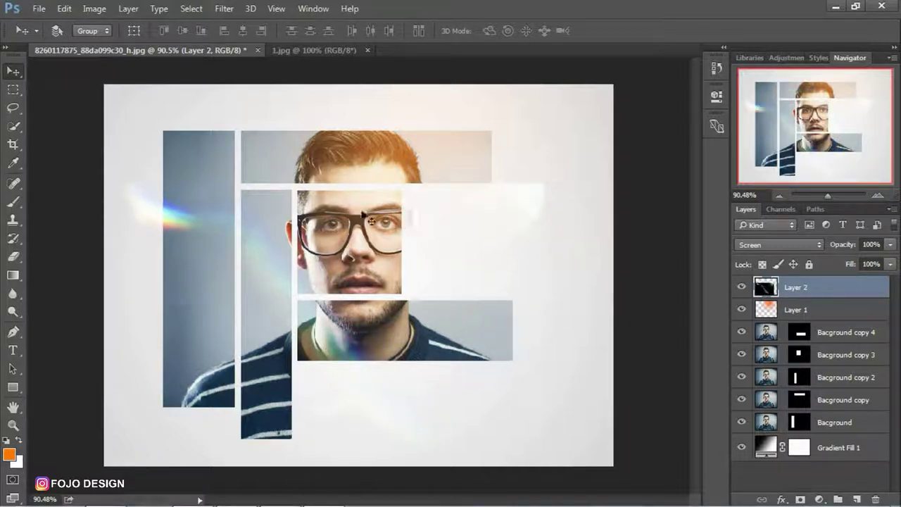
- Set up the Eraser with a 300 px size and 0% hardness
{"action": "left_click", "coordinate": [11, 257]}
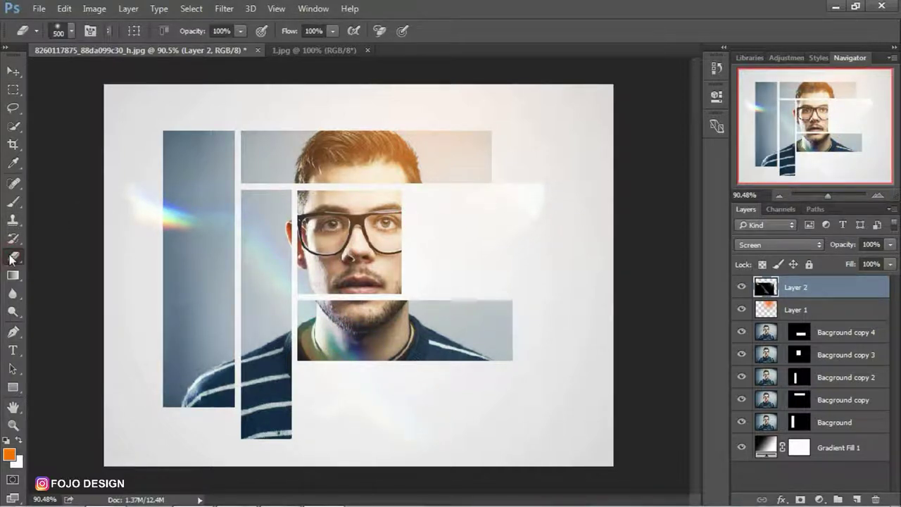
{"action": "left_click", "coordinate": [71, 32]}
{"action": "left_click_drag", "start_coordinate": [142, 57], "coordinate": [129, 60]}
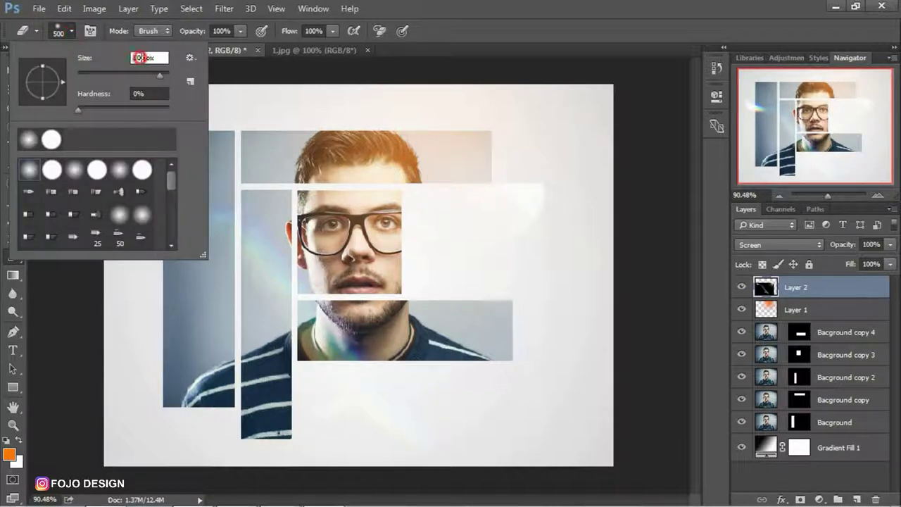
{"action": "type", "text": "3"}
{"action": "key", "text": "Return"}
- Erase the light leak from the upper-right and along the top of the canvas
{"action": "left_click", "coordinate": [553, 145]}
{"action": "left_click_drag", "start_coordinate": [553, 145], "coordinate": [609, 284]}
{"action": "left_click_drag", "start_coordinate": [411, 133], "coordinate": [114, 133]}
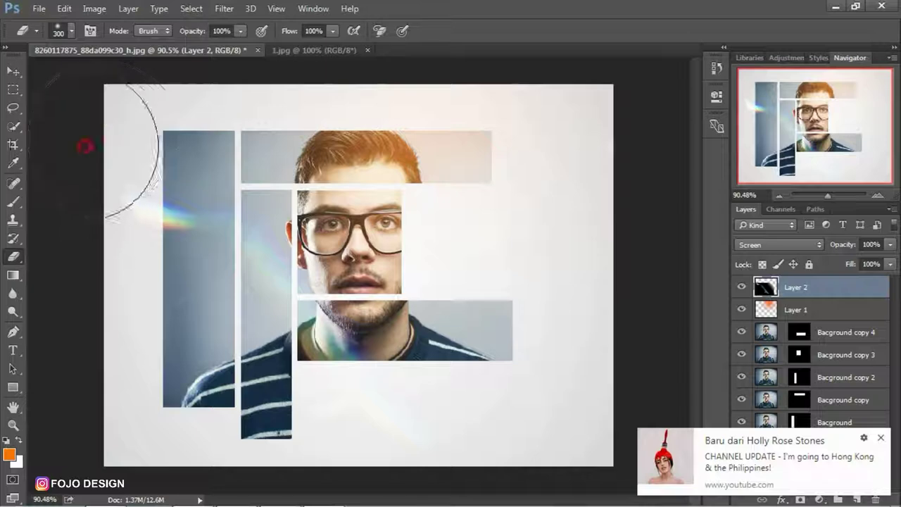
{"action": "left_click", "coordinate": [13, 72]}
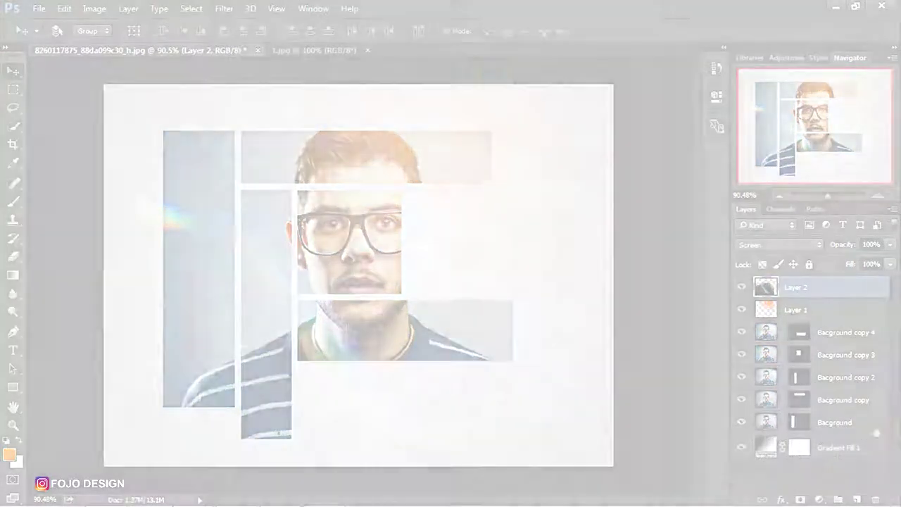